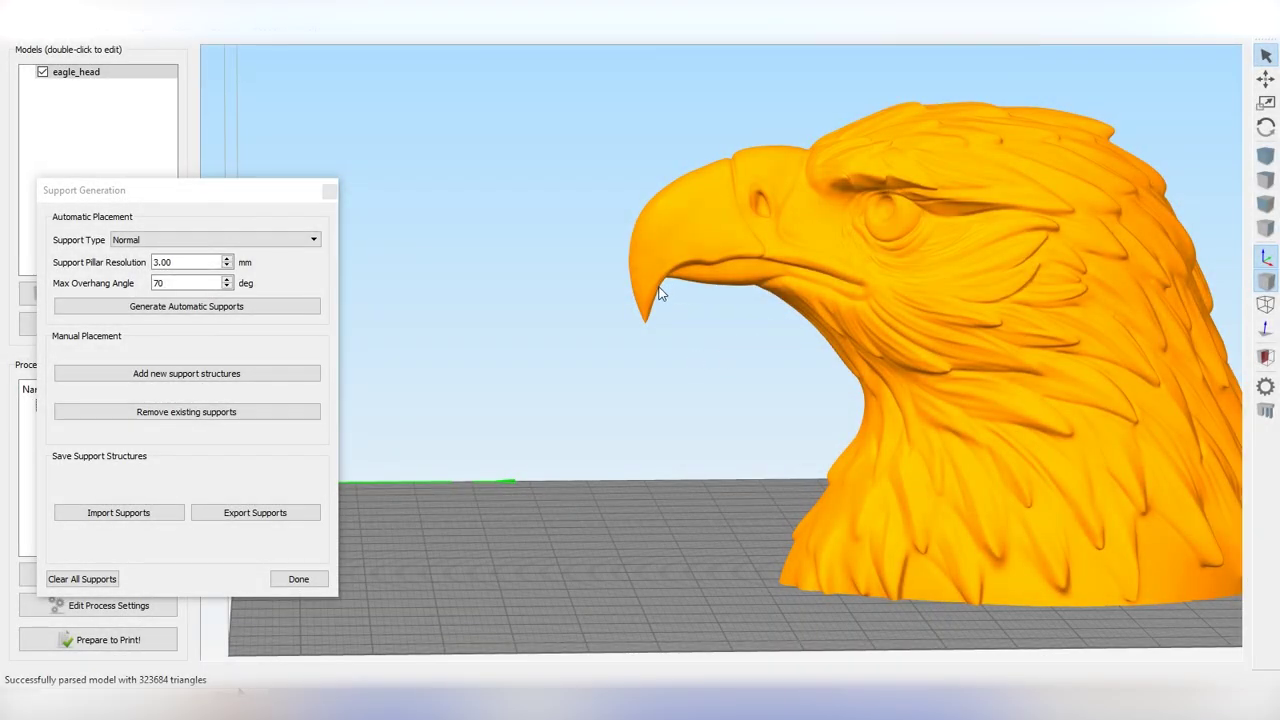
Generate automatic Normal supports for the eagle head with 3.00 mm pillar resolution and a 70-degree maximum overhang angle.
scroll(670, 334, "up", 5)
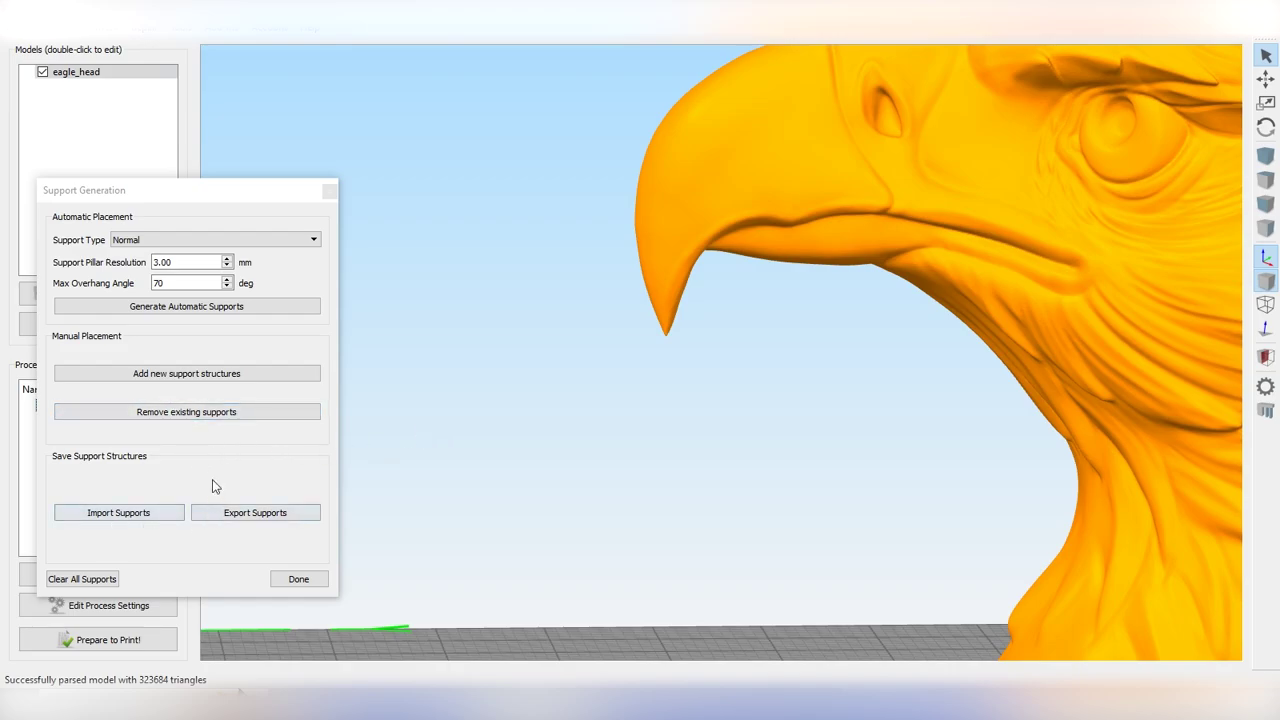
left_click(186, 307)
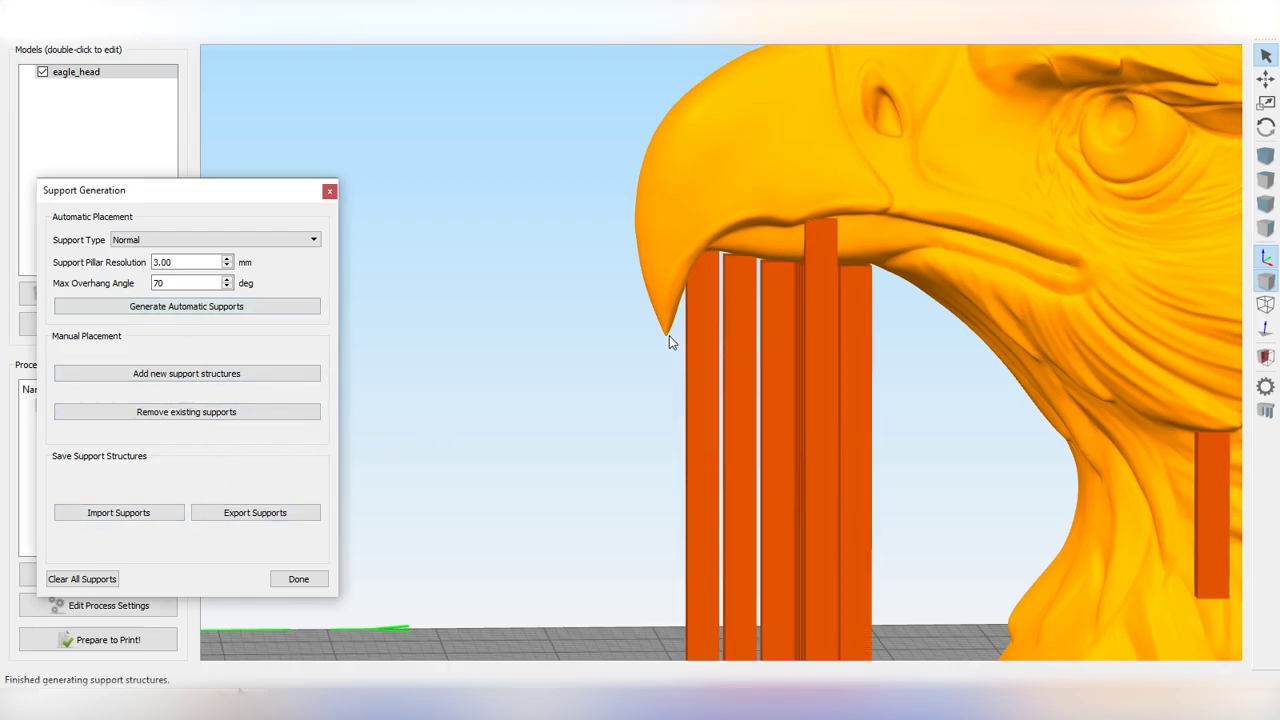
scroll(669, 335, "up", 5)
middle_click_drag(702, 403, 798, 395)
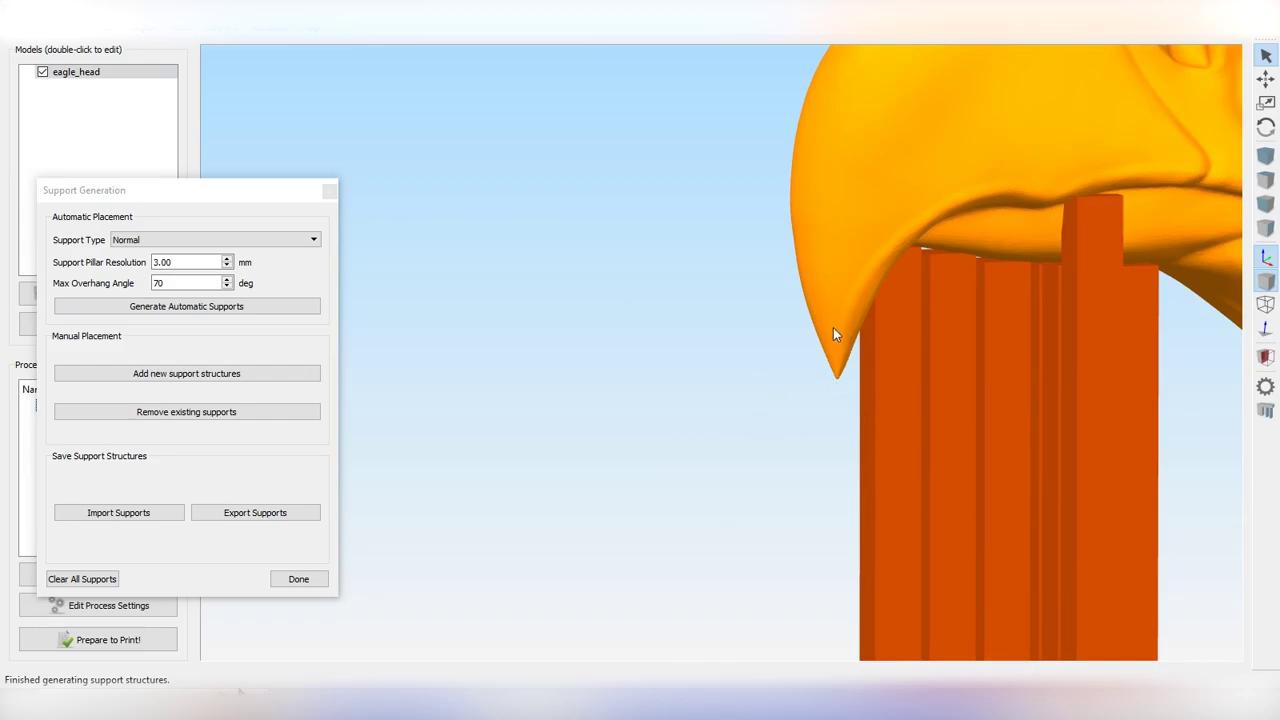
Manually add one support pillar directly under the tip of the eagle's beak.
scroll(850, 435, "down", 3)
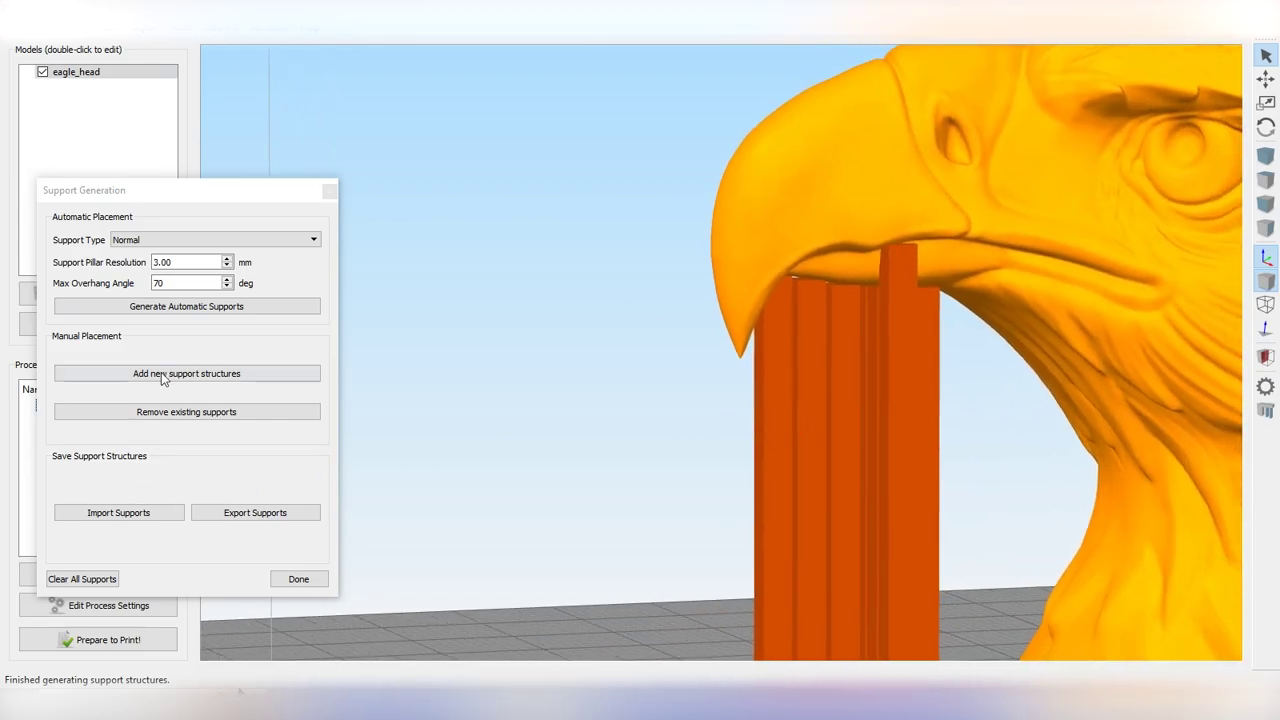
left_click(161, 372)
left_click(738, 346)
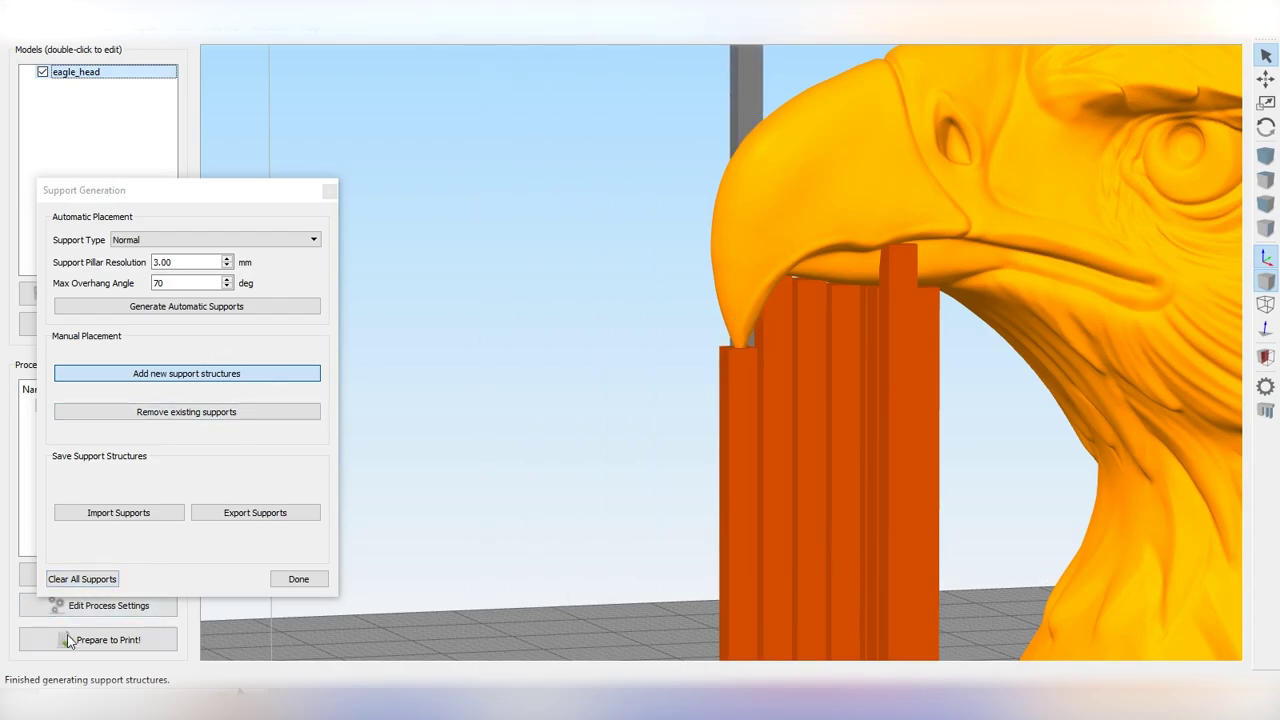
Slice the model and examine in the toolpath preview how the supports meet the beak tip, closing the preview at the end.
left_click(108, 644)
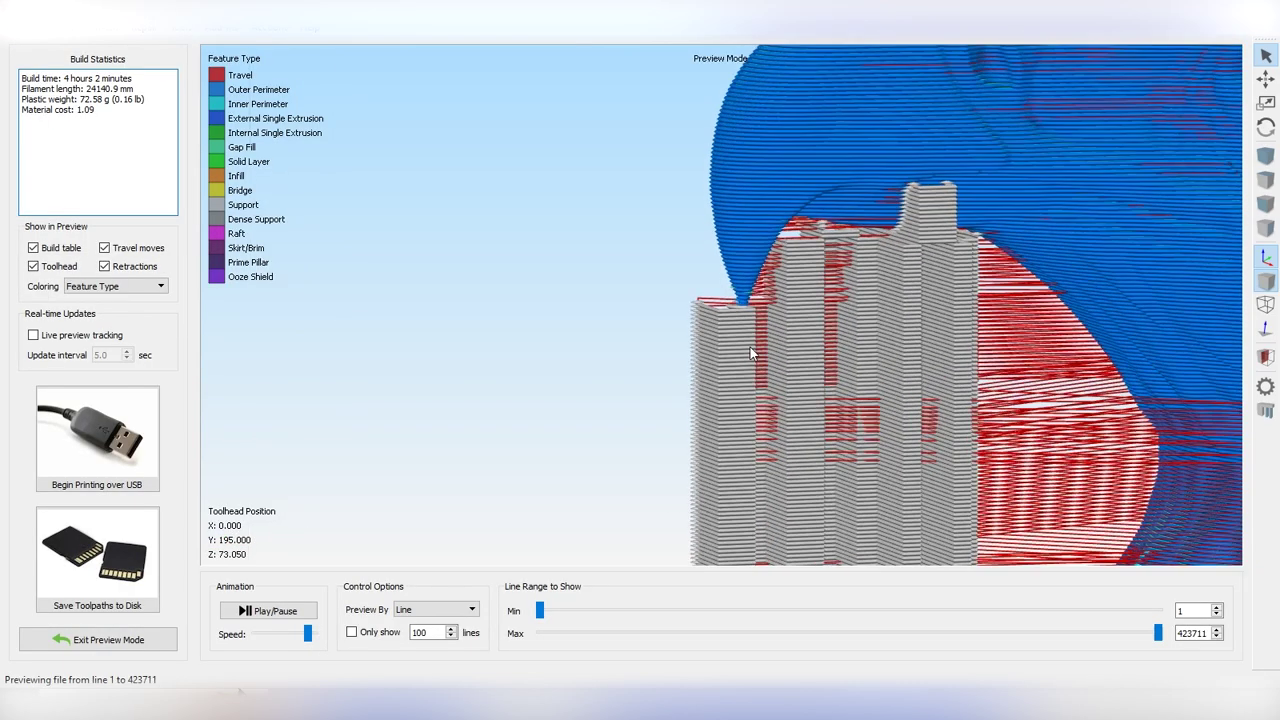
left_click_drag(731, 345, 721, 371)
scroll(828, 382, "up", 3)
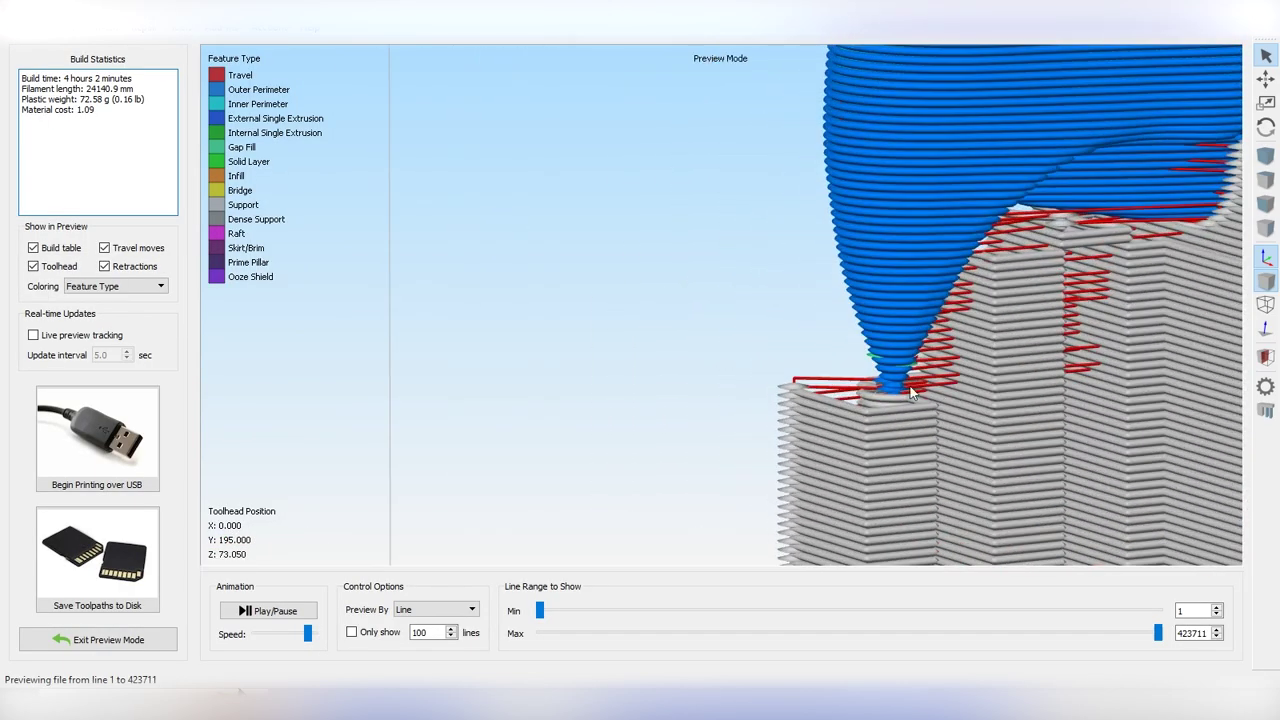
right_click_drag(908, 387, 782, 397)
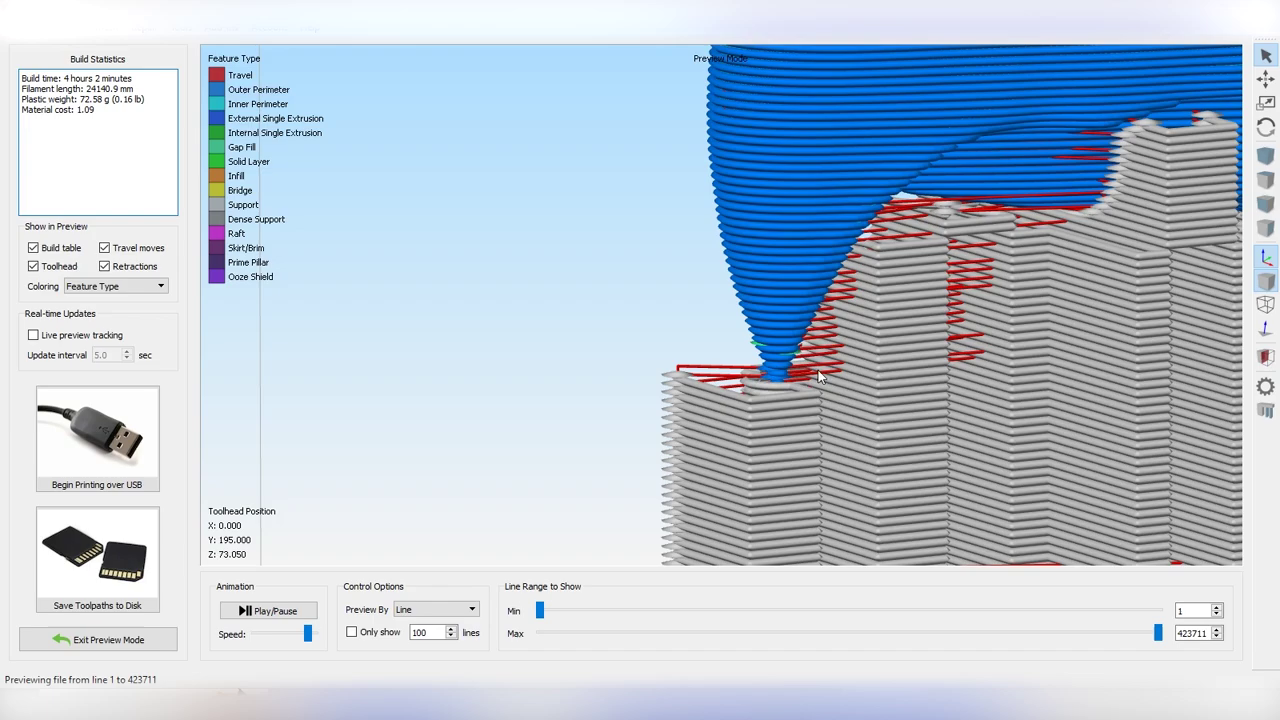
scroll(800, 330, "down", 3)
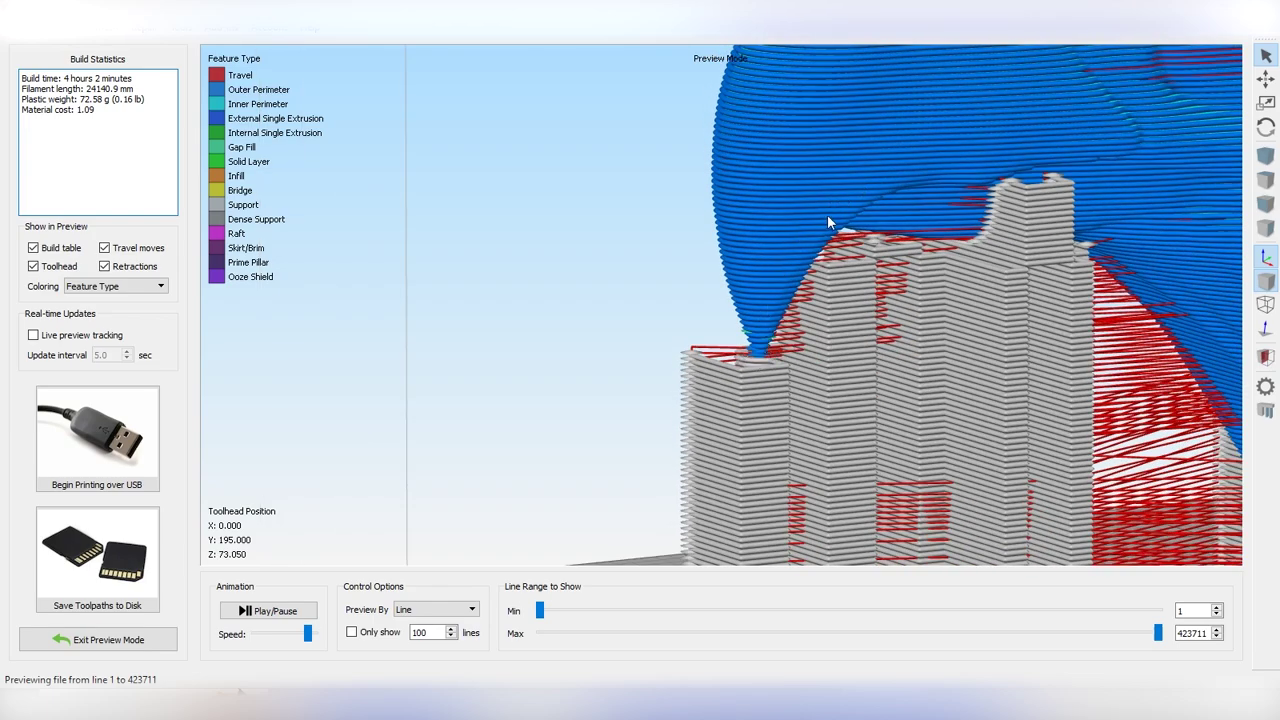
left_click_drag(851, 212, 1131, 178)
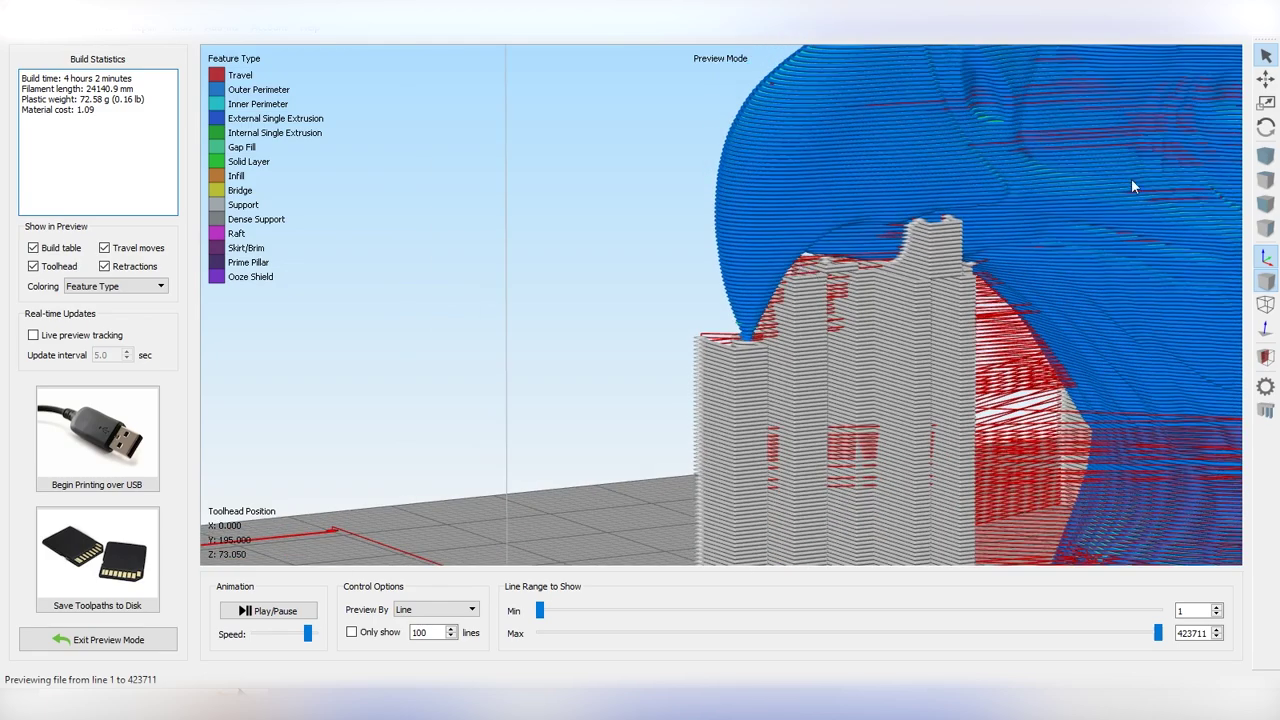
left_click(124, 640)
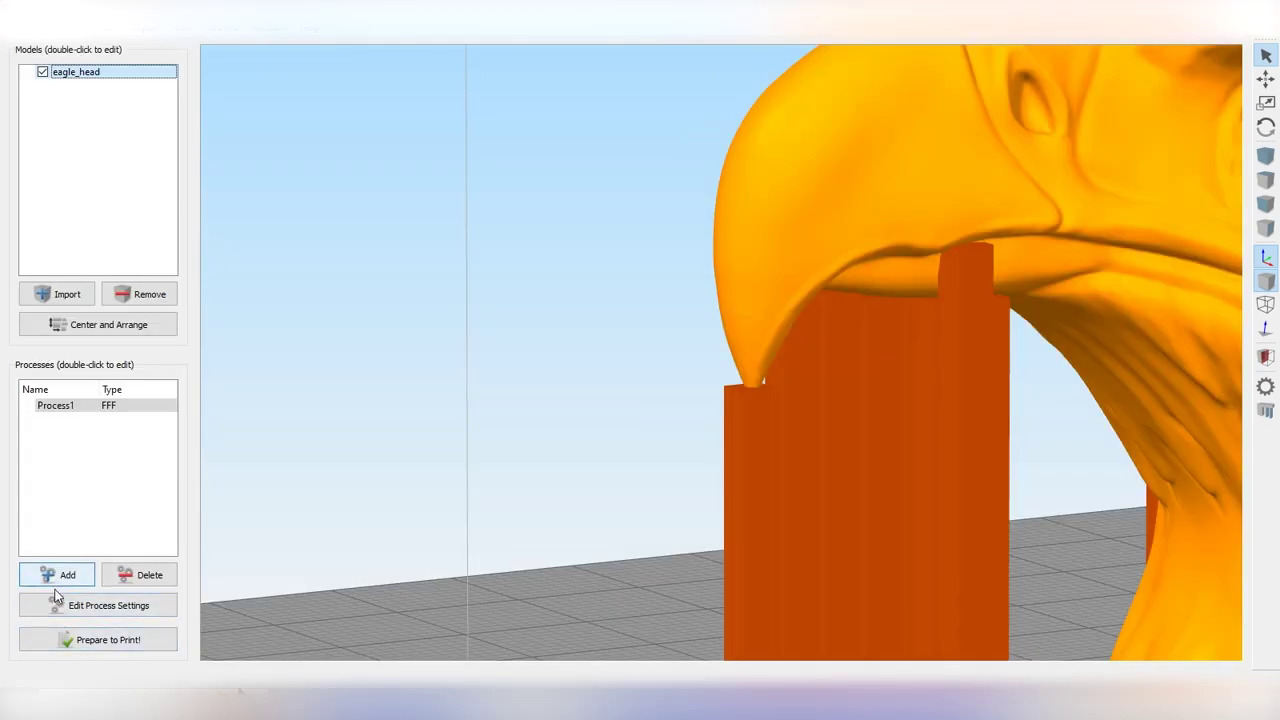
Add further manual support pillars around the front and sides of the beak tip and finish the support editing.
left_click(1260, 416)
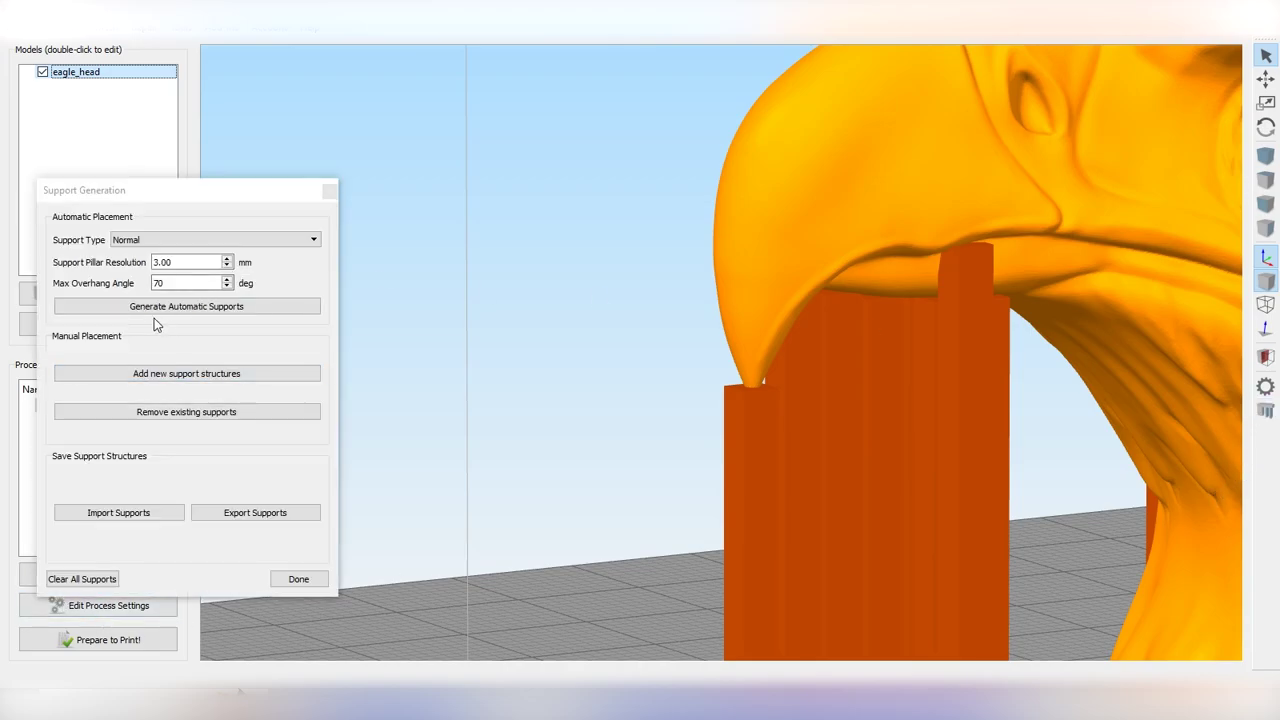
left_click(150, 374)
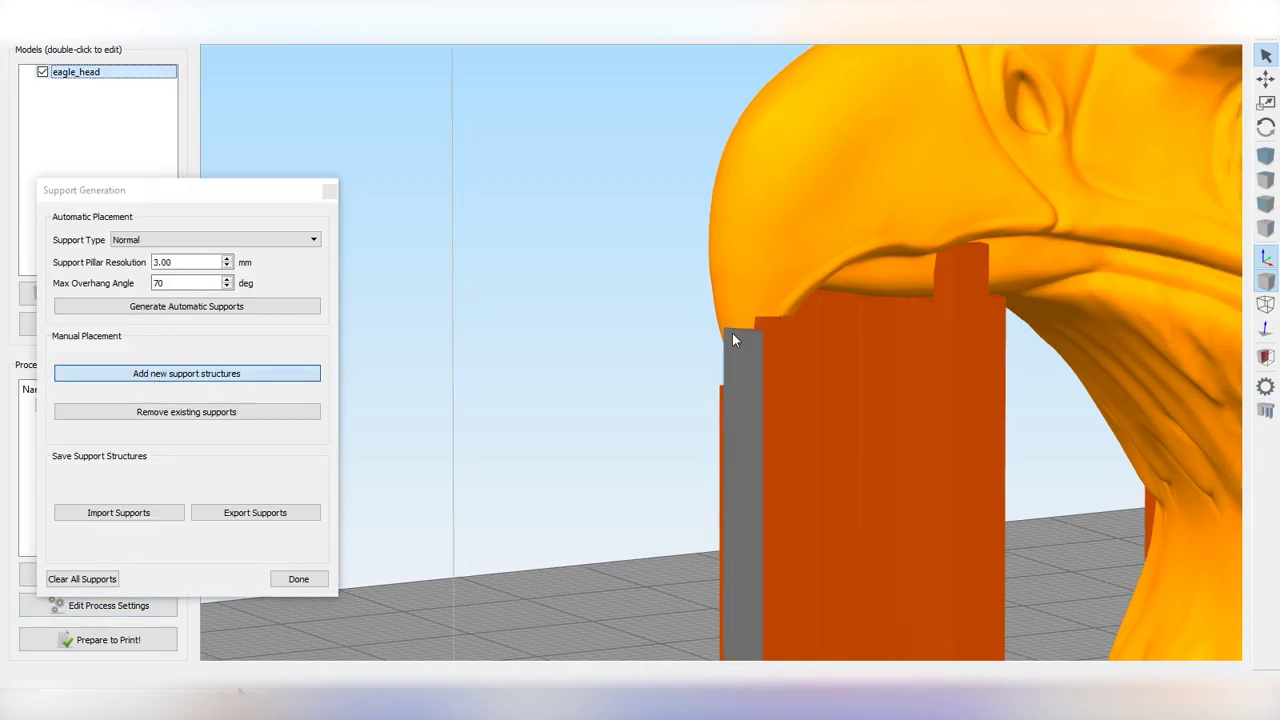
left_click(732, 333)
left_click(725, 331)
left_click_drag(733, 328, 806, 363)
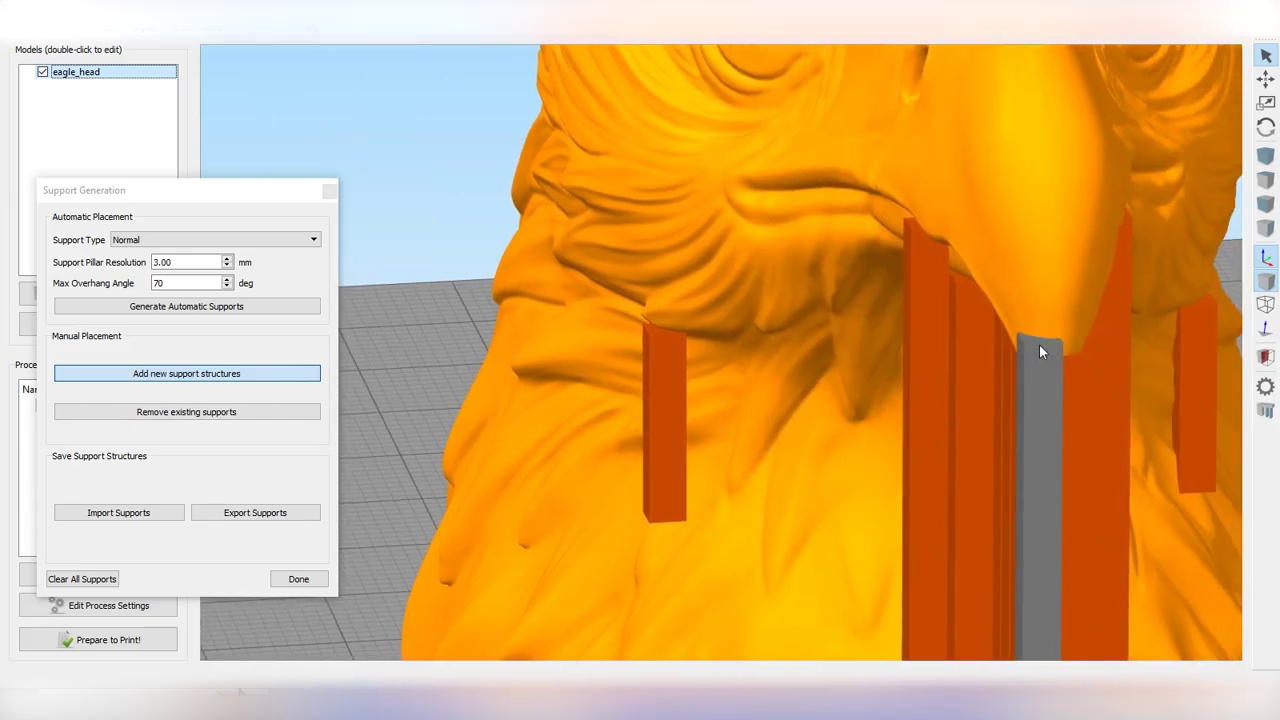
left_click(1037, 362)
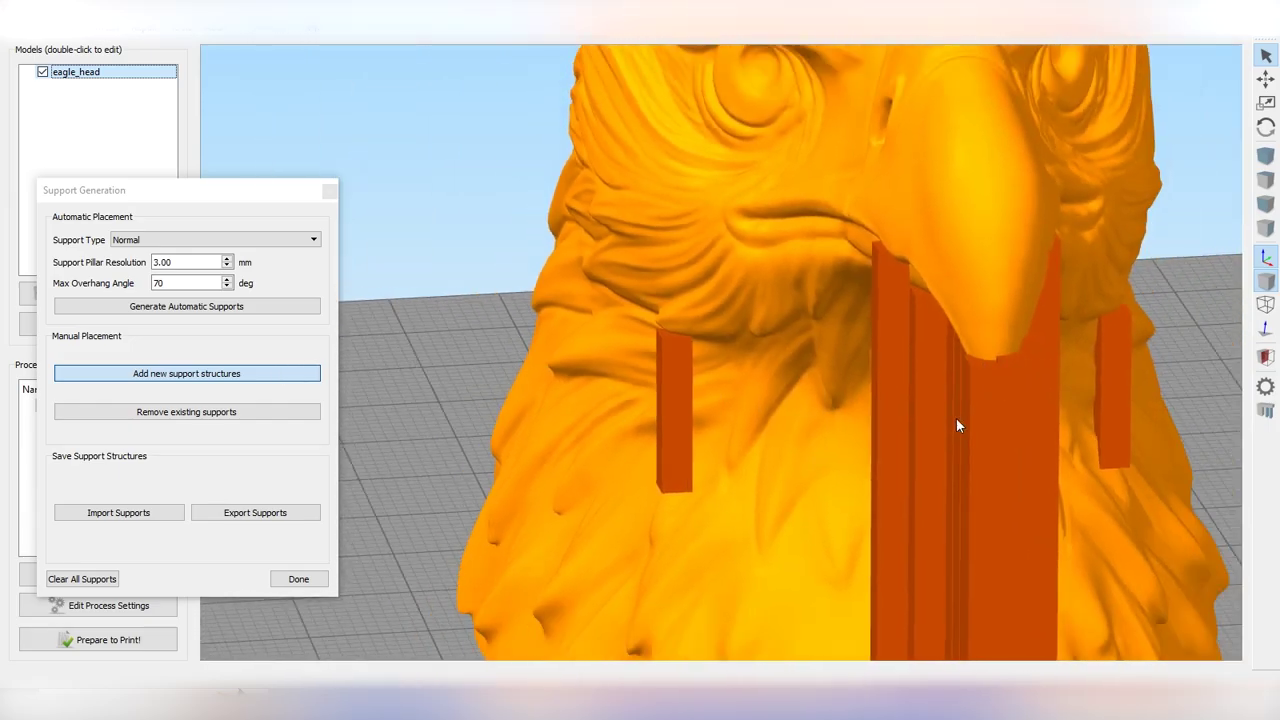
scroll(956, 422, "down", 5)
left_click(951, 433)
left_click_drag(951, 433, 502, 420)
scroll(502, 420, "up", 3)
middle_click_drag(502, 420, 812, 405)
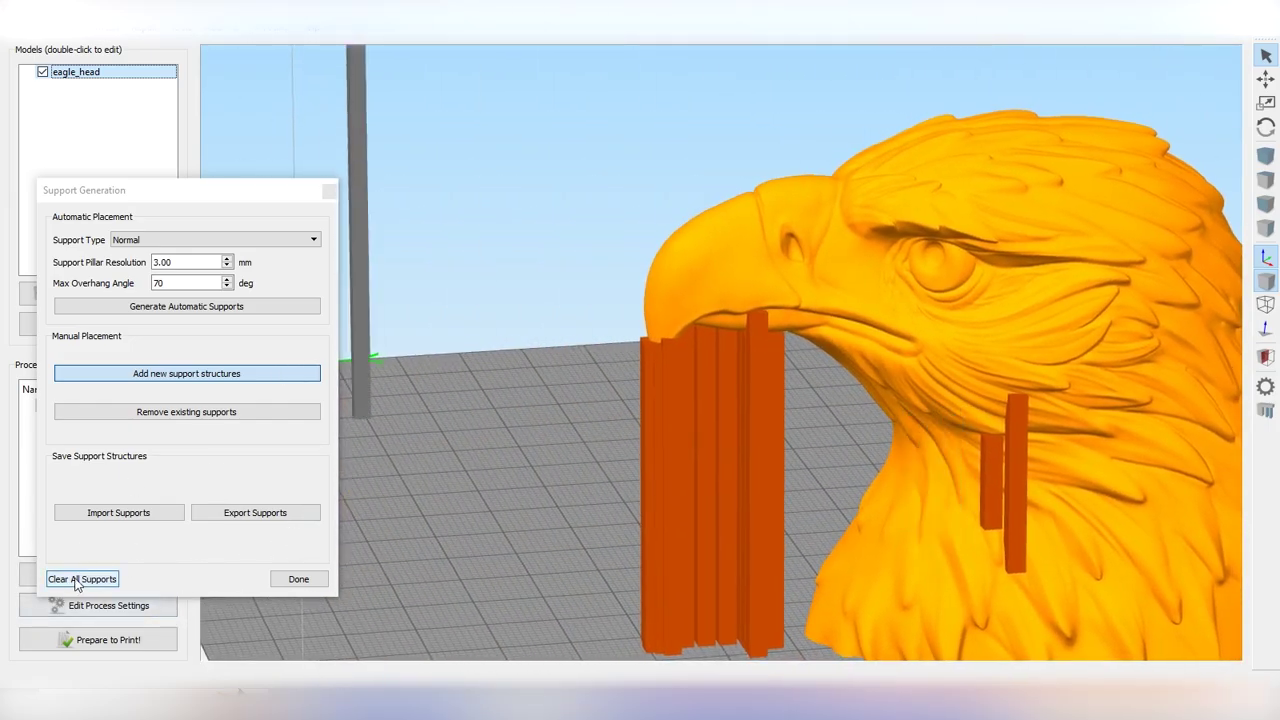
left_click(296, 579)
Slice the model again and examine the enlarged support block around the beak tip in the preview, then exit it.
left_click(136, 640)
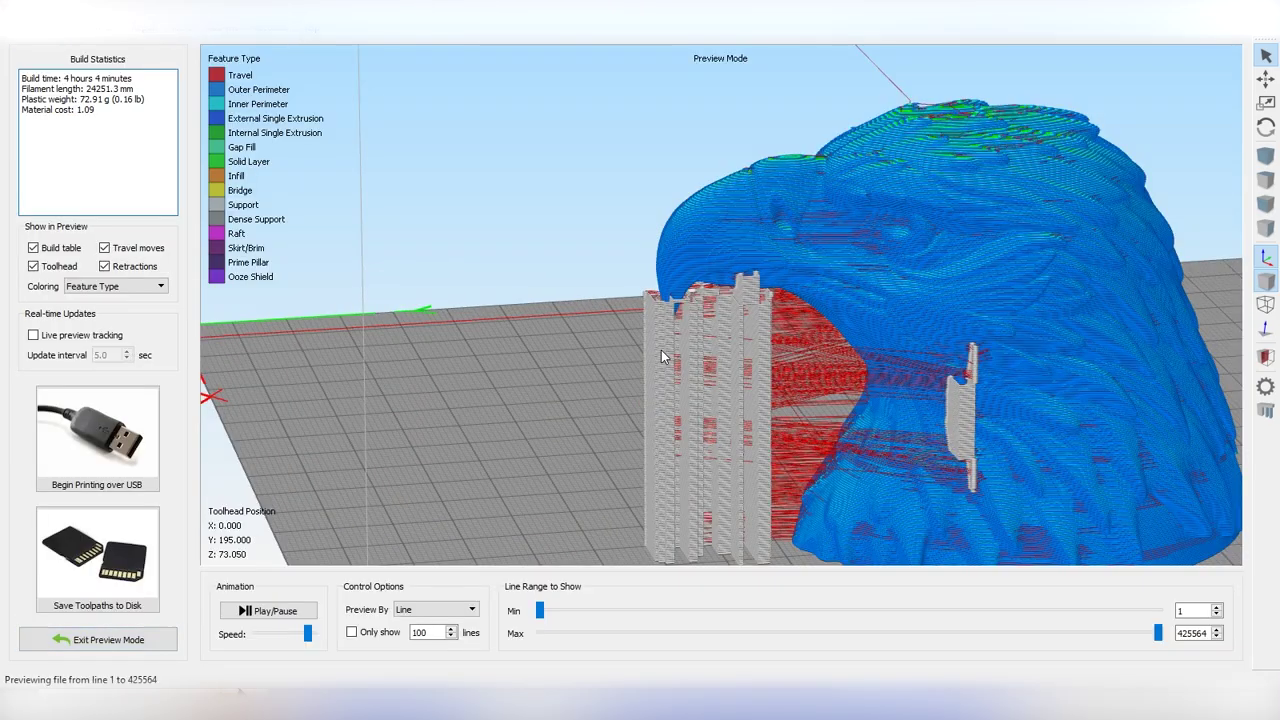
scroll(655, 370, "up", 5)
right_click_drag(658, 378, 736, 360)
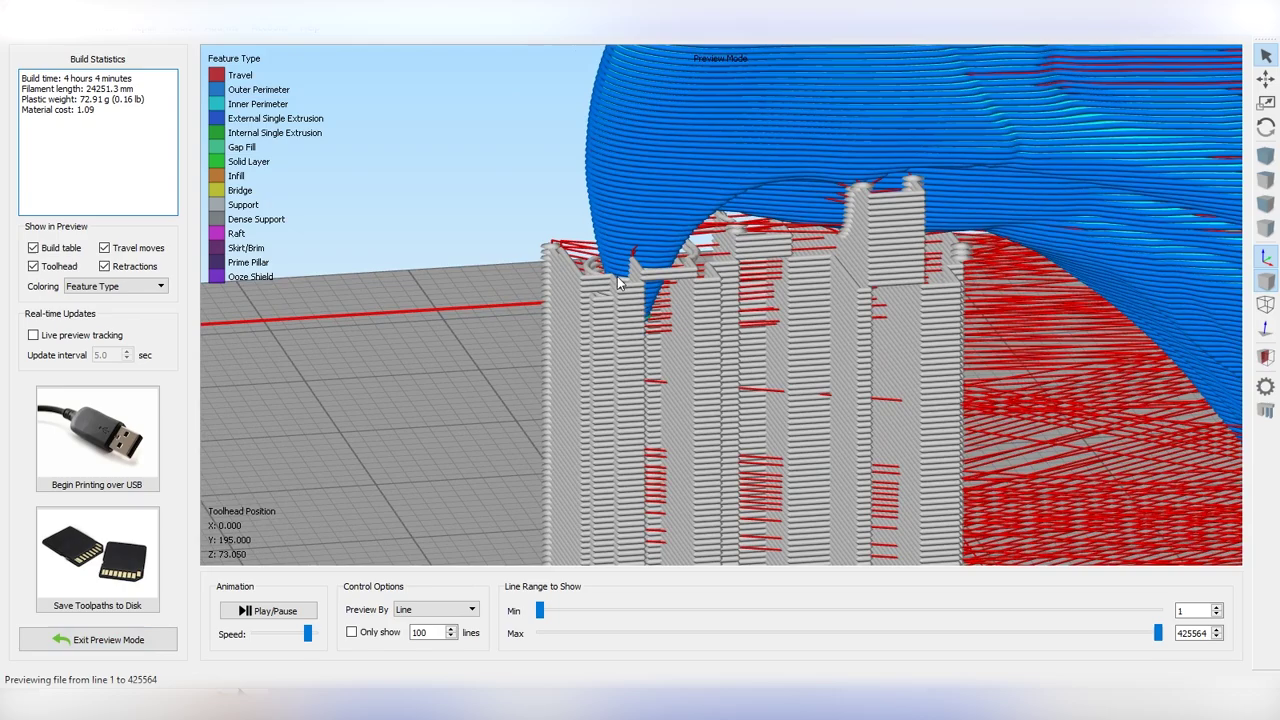
scroll(632, 285, "up", 5)
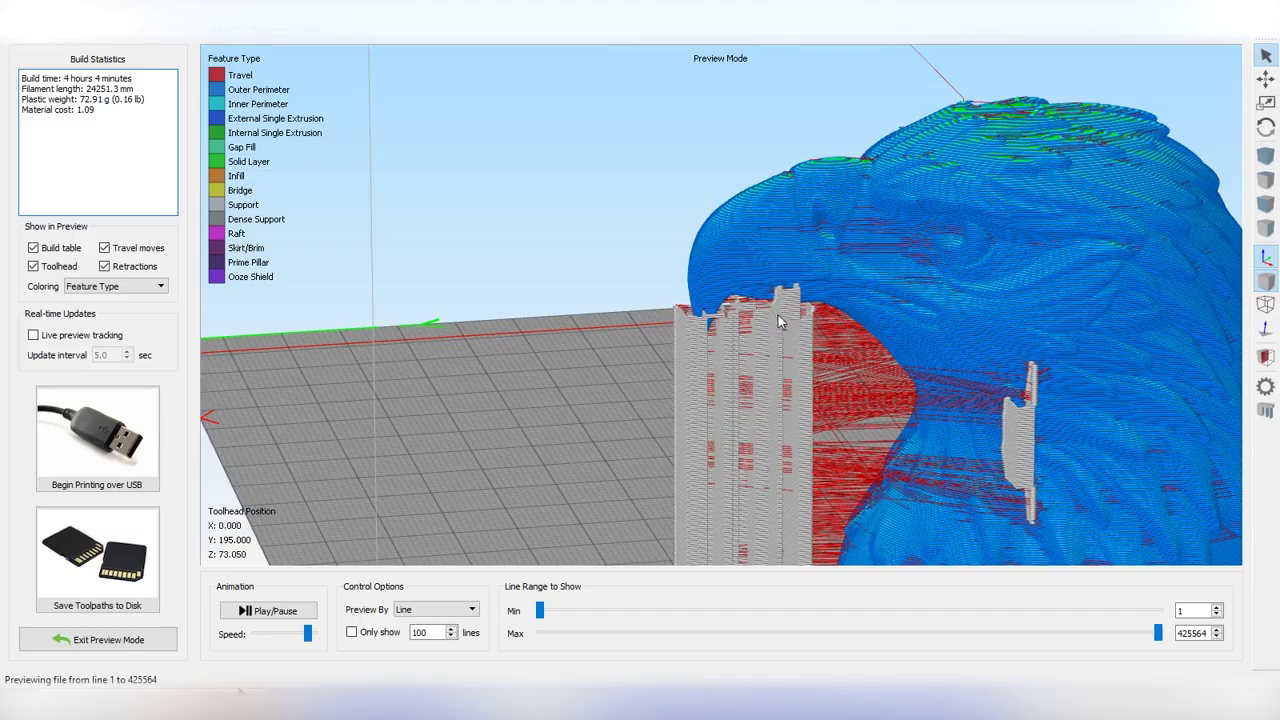
left_click(40, 641)
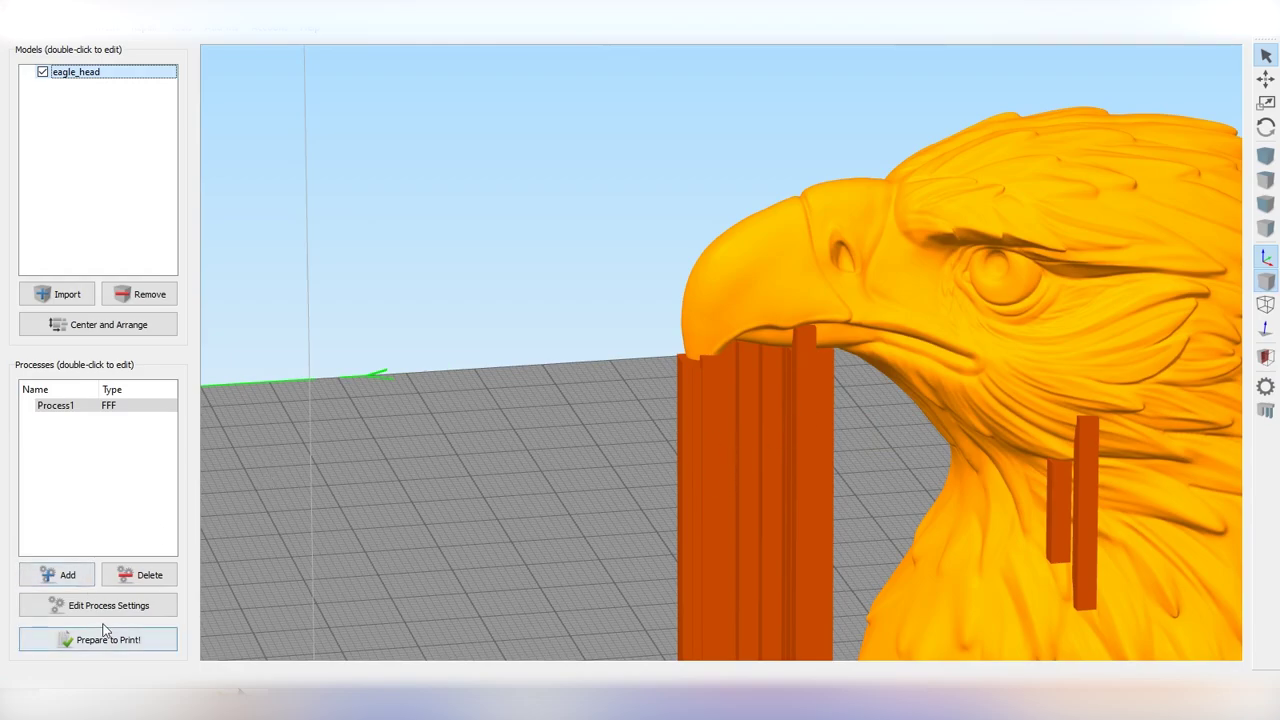
Clear all support structures from the eagle head.
left_click(1262, 412)
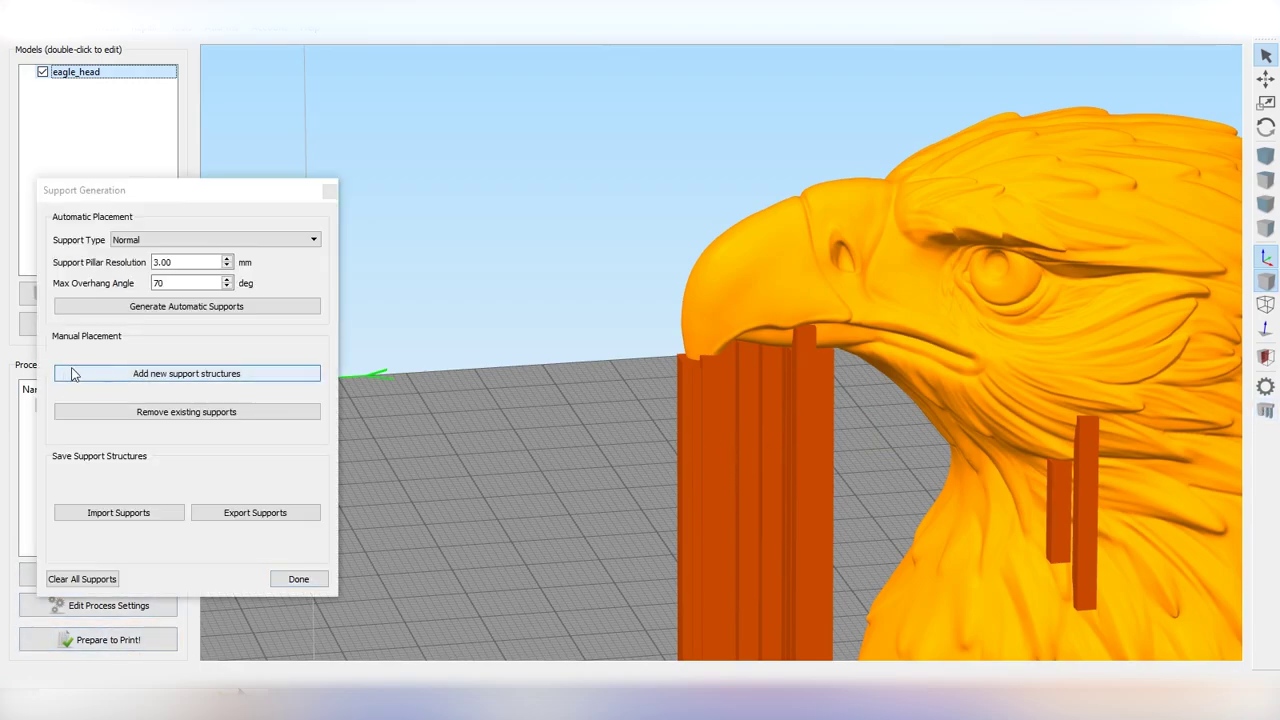
left_click(210, 414)
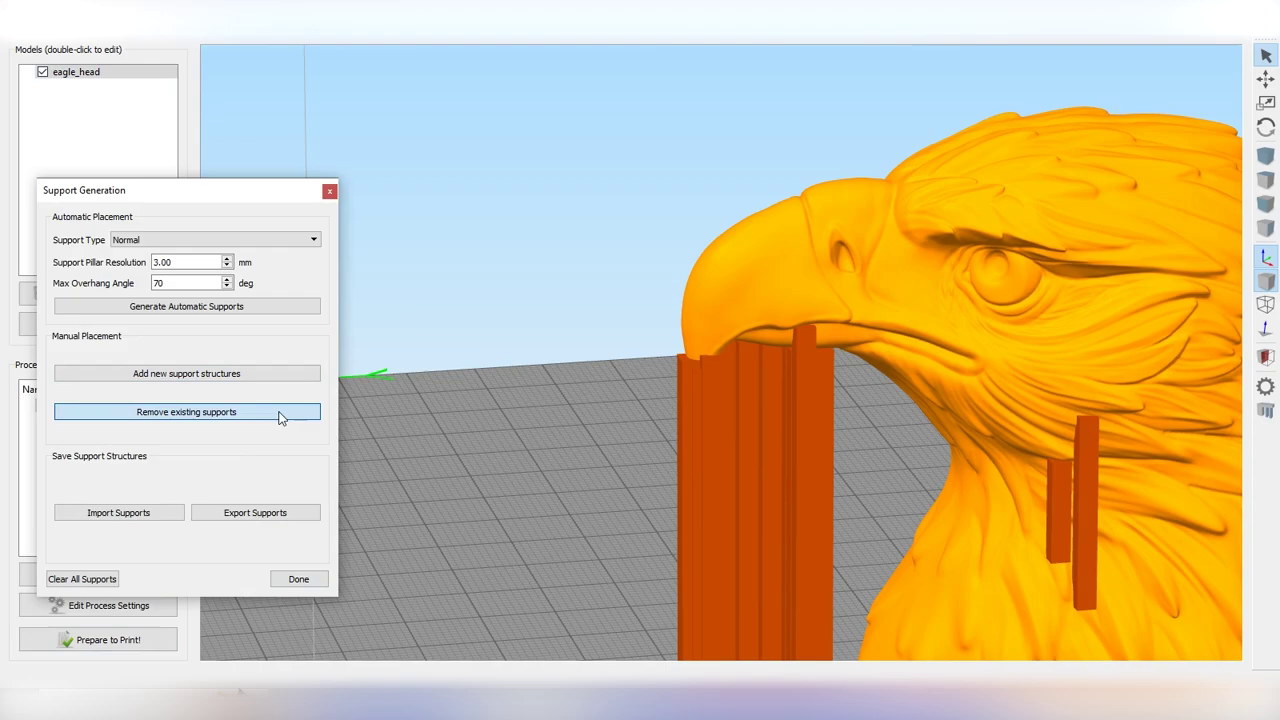
left_click(63, 578)
scroll(730, 440, "up", 3)
left_click_drag(745, 452, 614, 318)
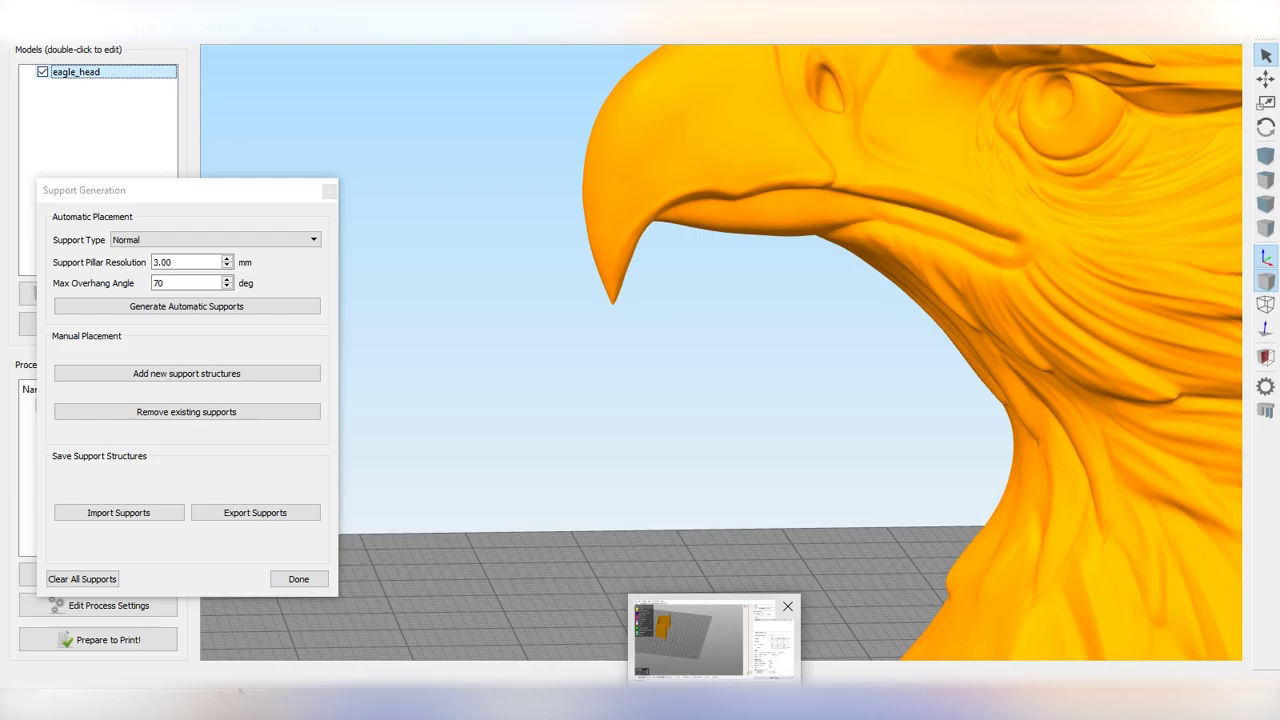
Switch to 3D Builder and import the Slant 3D Standard Thumbtack file into the eagle head scene, with its units set to mm.
left_click(790, 653)
scroll(600, 320, "up", 6)
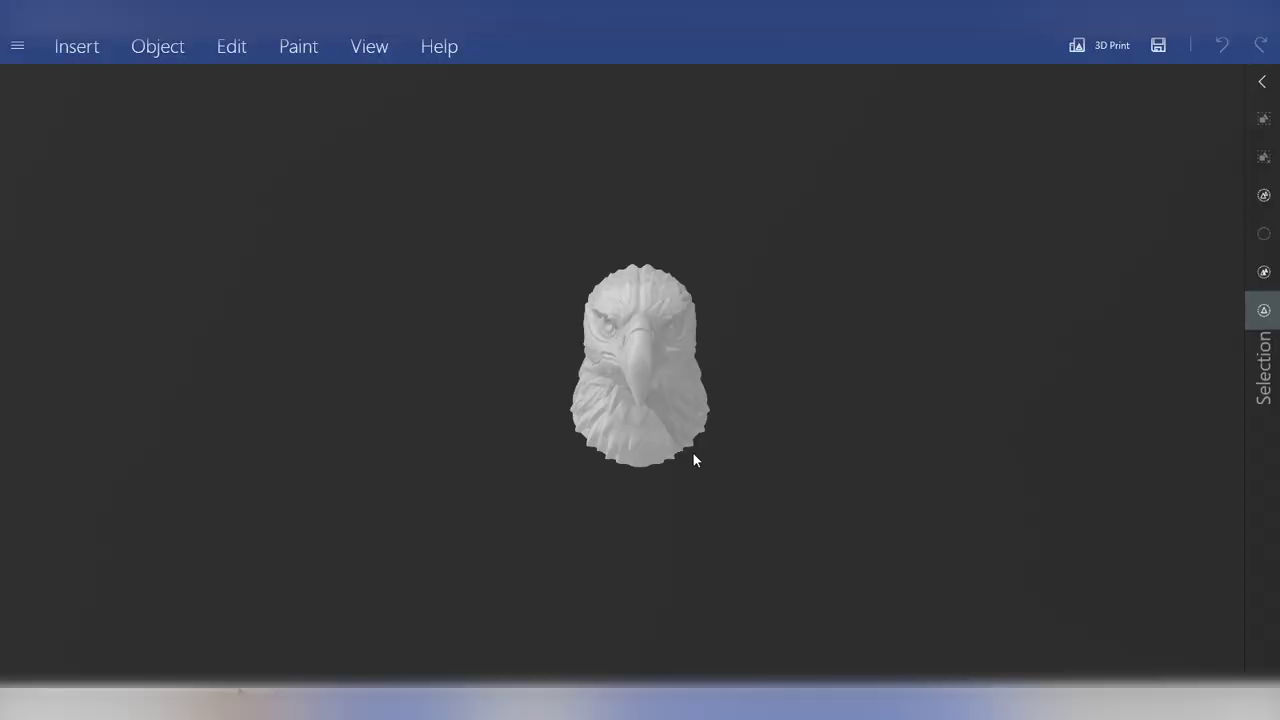
scroll(693, 453, "up", 5)
right_click_drag(804, 474, 832, 474)
left_click_drag(832, 474, 516, 391)
right_click_drag(516, 391, 748, 476)
left_click(437, 704)
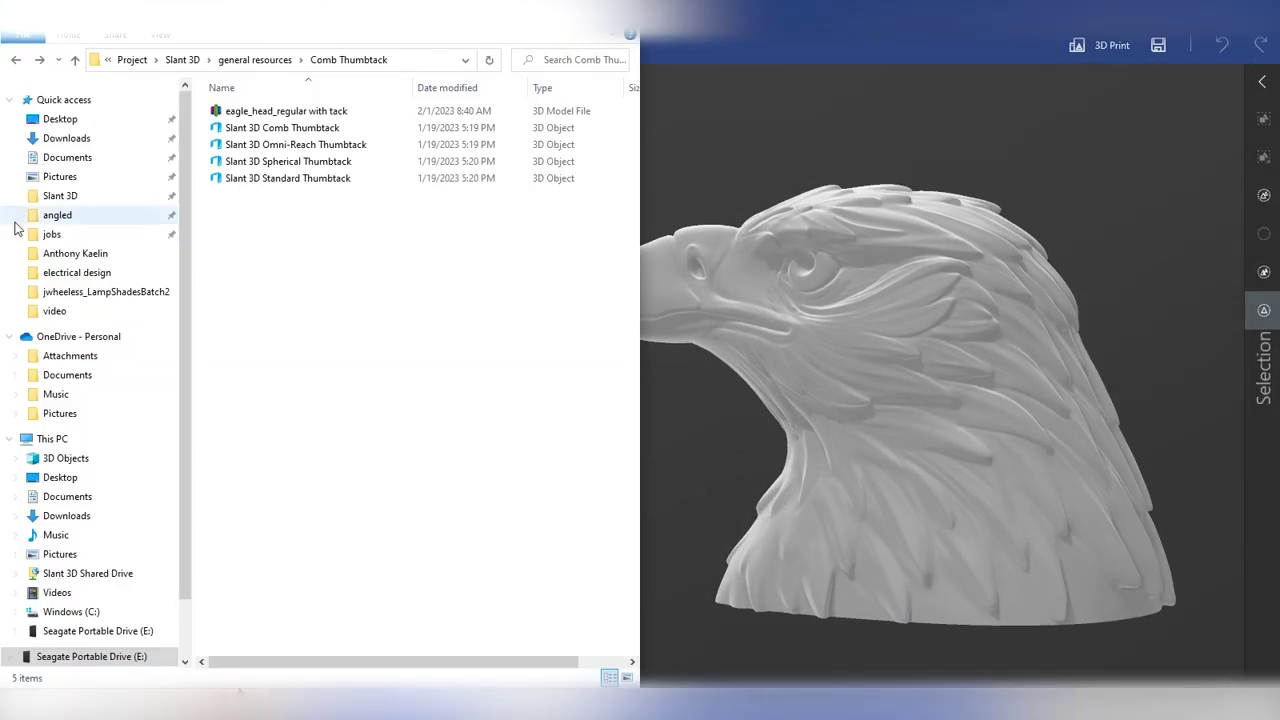
mouse_move(262, 179)
left_mouse_down()
mouse_move(380, 194)
mouse_move(689, 413)
left_mouse_up()
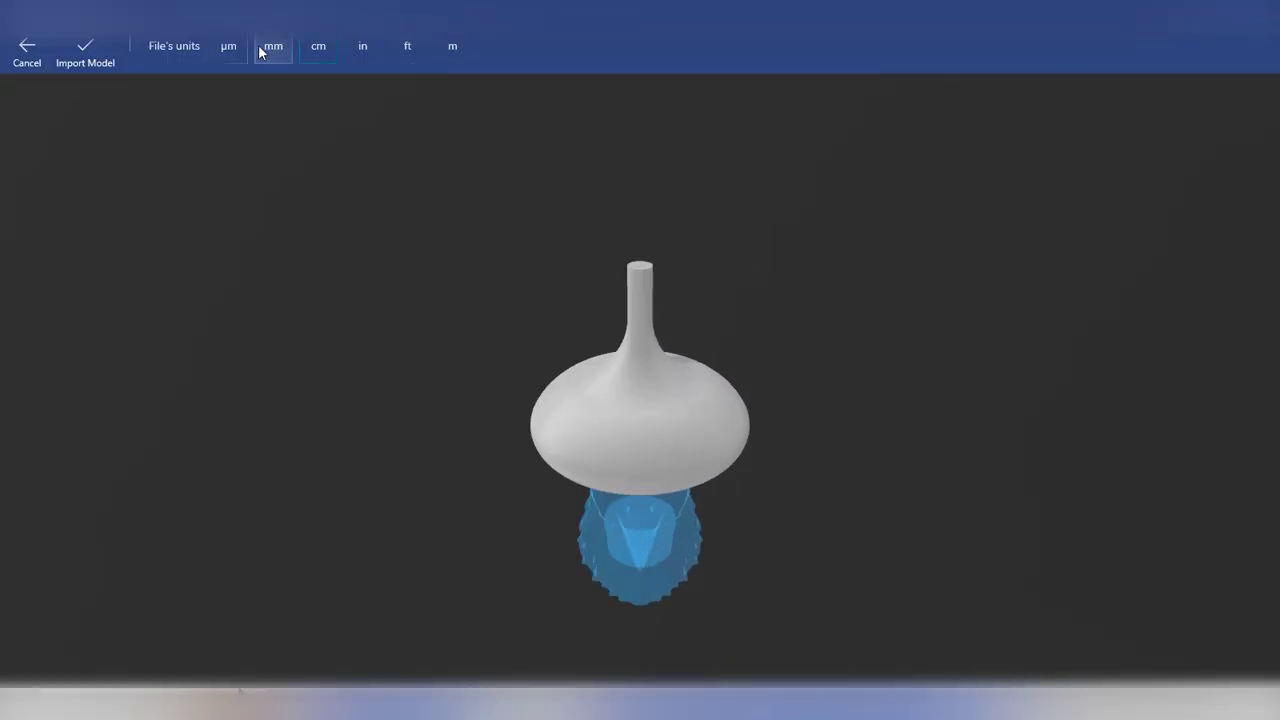
left_click(262, 47)
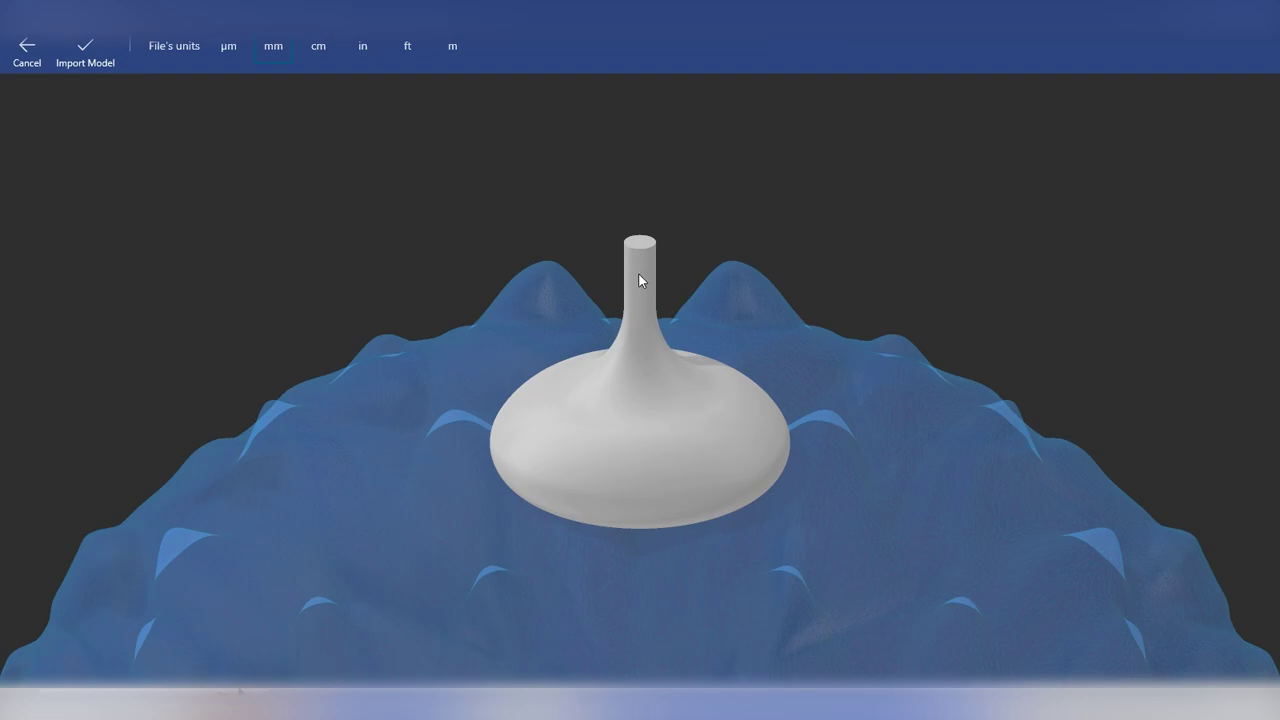
scroll(622, 290, "down", 5)
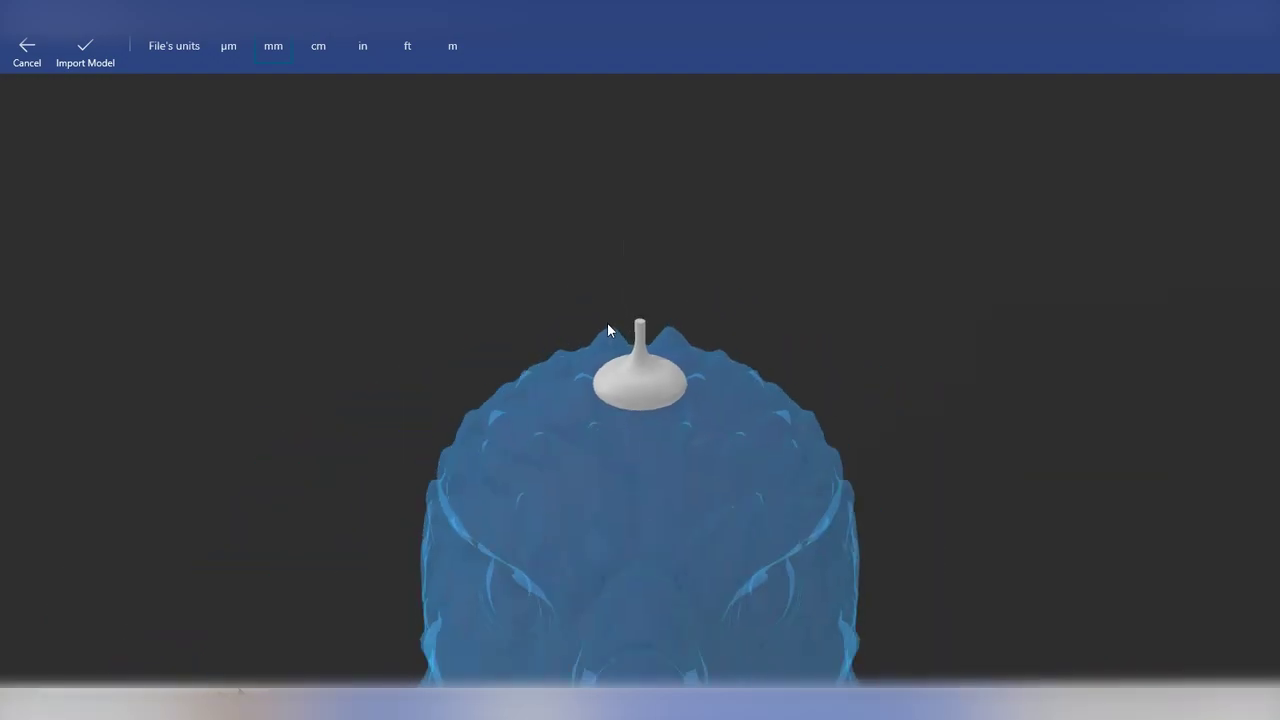
left_click_drag(607, 330, 391, 308)
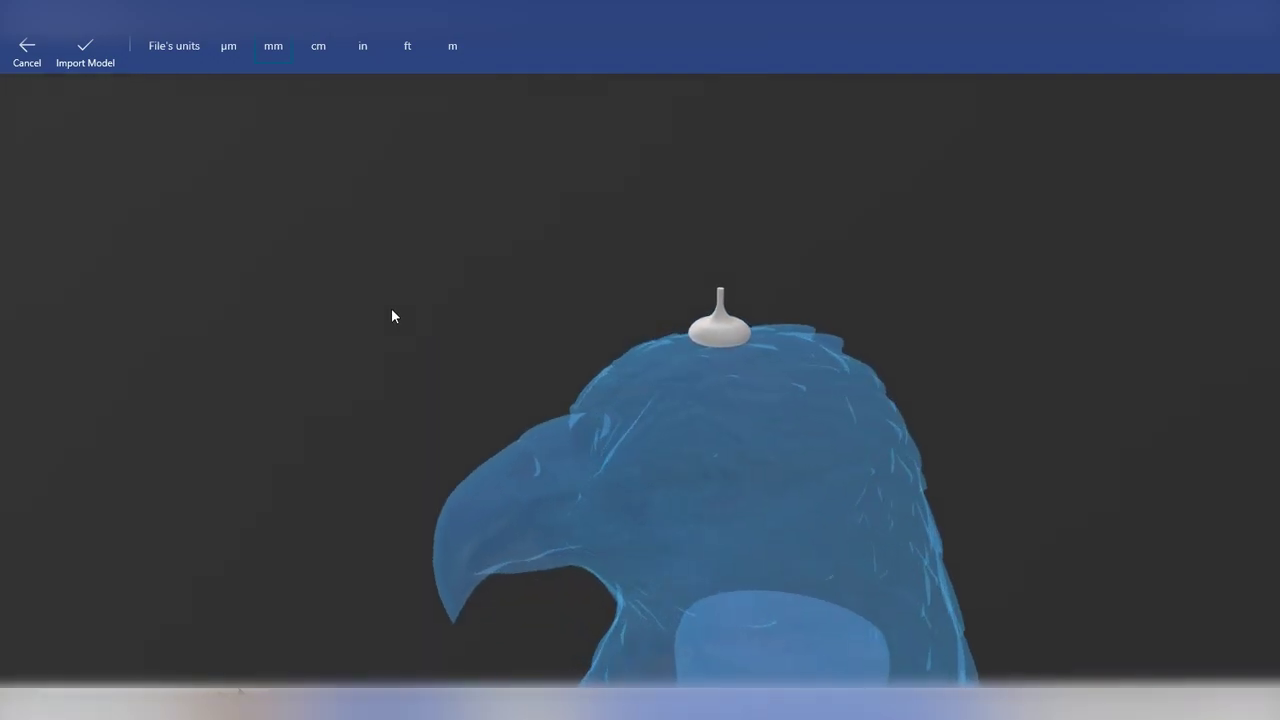
left_click(85, 55)
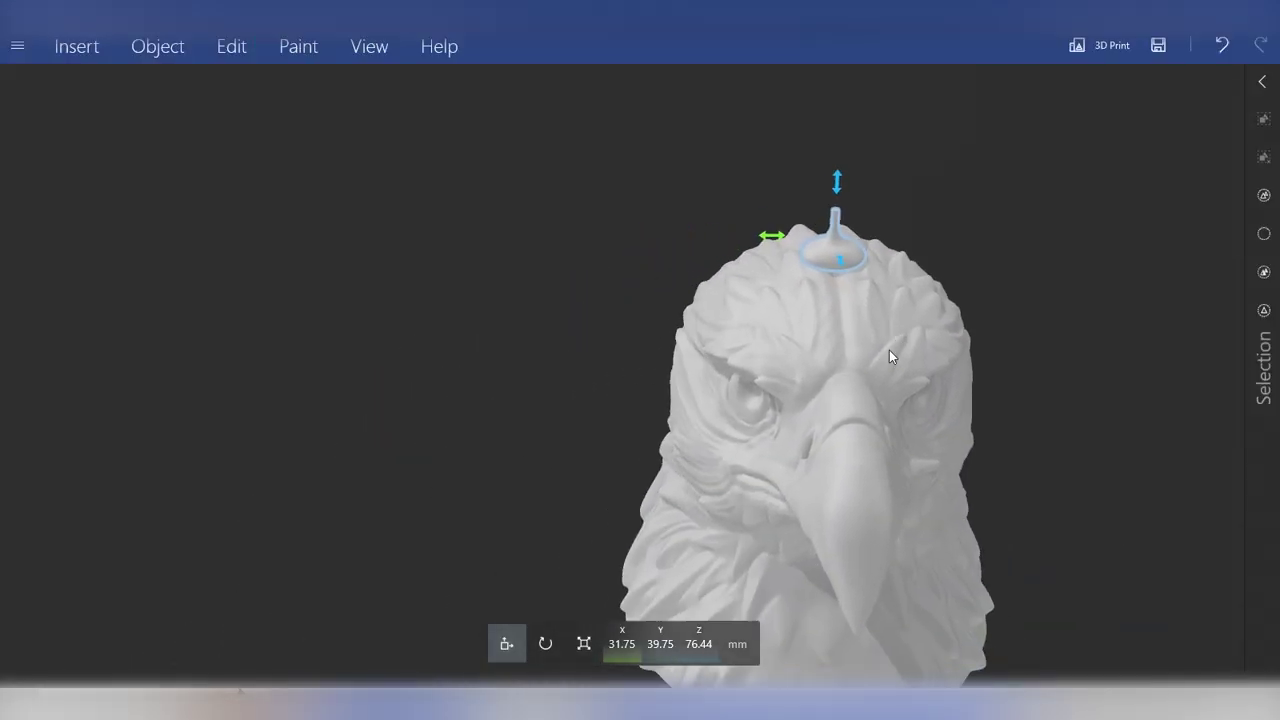
Move the thumbtack directly under the beak tip so its stem meets the beak, at about Y -7.7 mm and Z 37.4 mm.
left_click_drag(891, 356, 389, 294)
left_click_drag(657, 289, 305, 311)
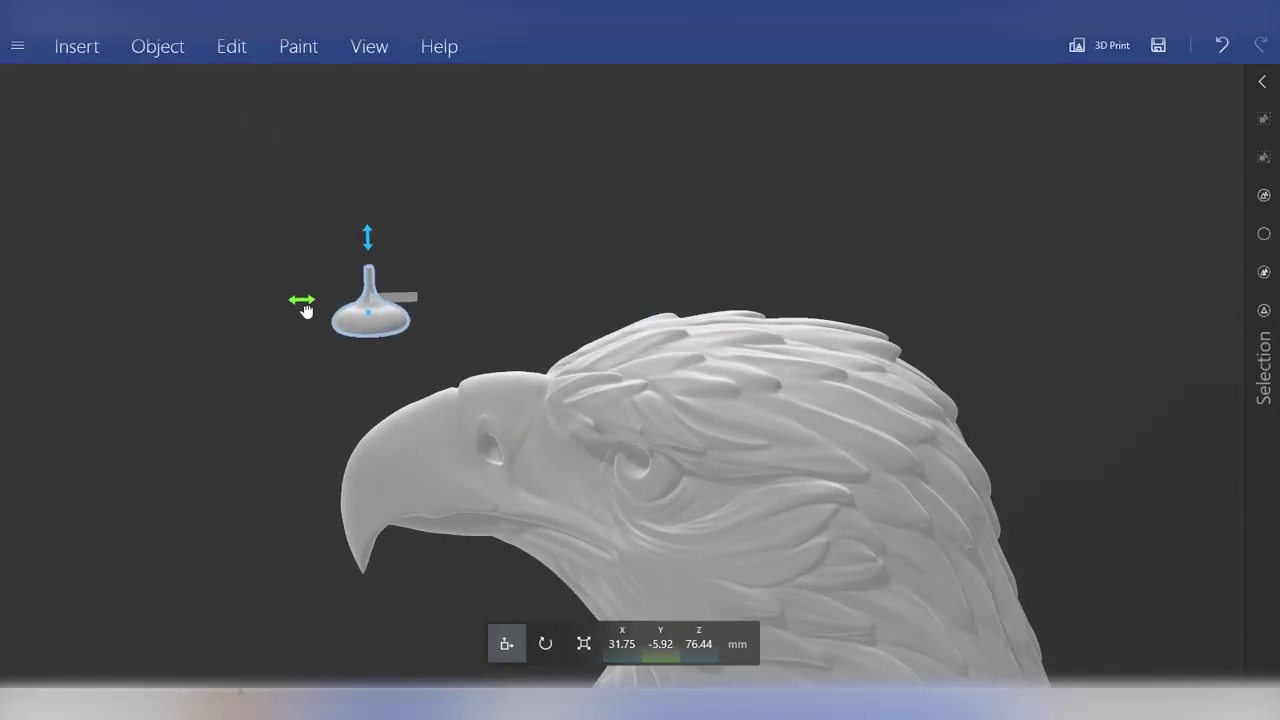
left_click_drag(368, 228, 381, 553)
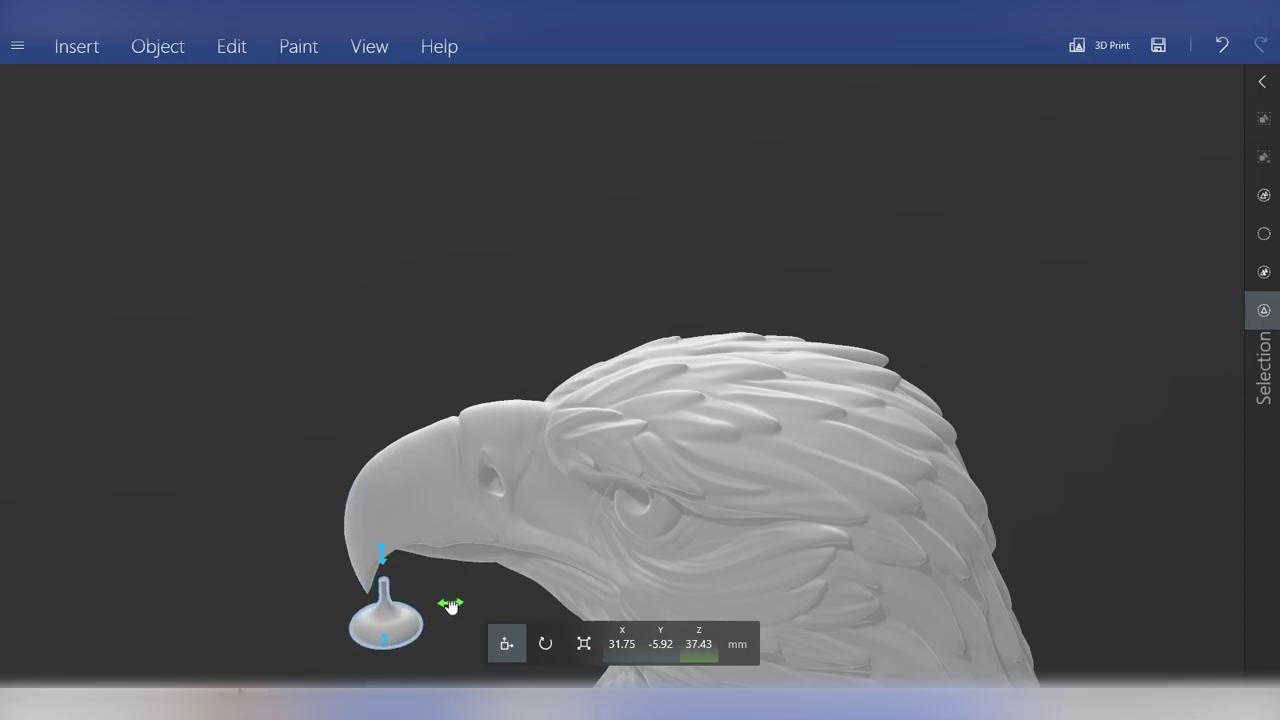
mouse_move(449, 603)
left_mouse_down()
mouse_move(433, 607)
mouse_move(447, 608)
left_mouse_up()
right_click_drag(397, 597, 543, 457)
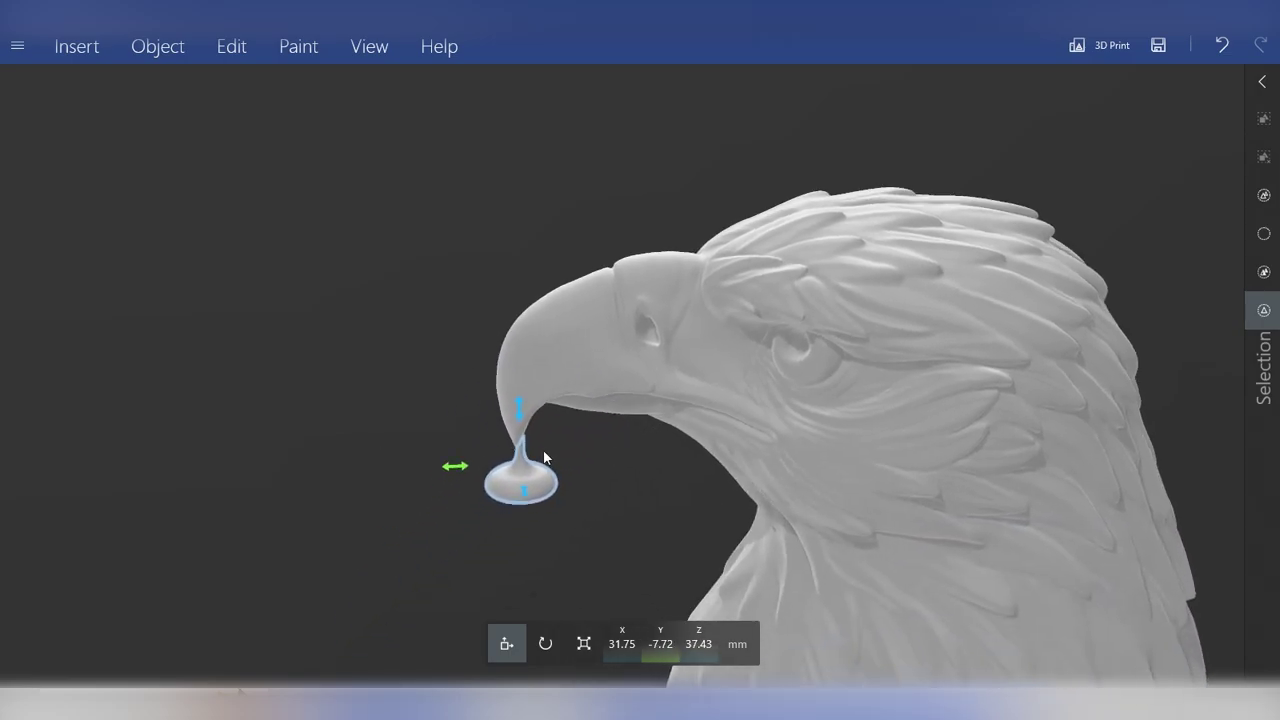
scroll(560, 456, "up", 5)
right_click_drag(375, 571, 475, 478)
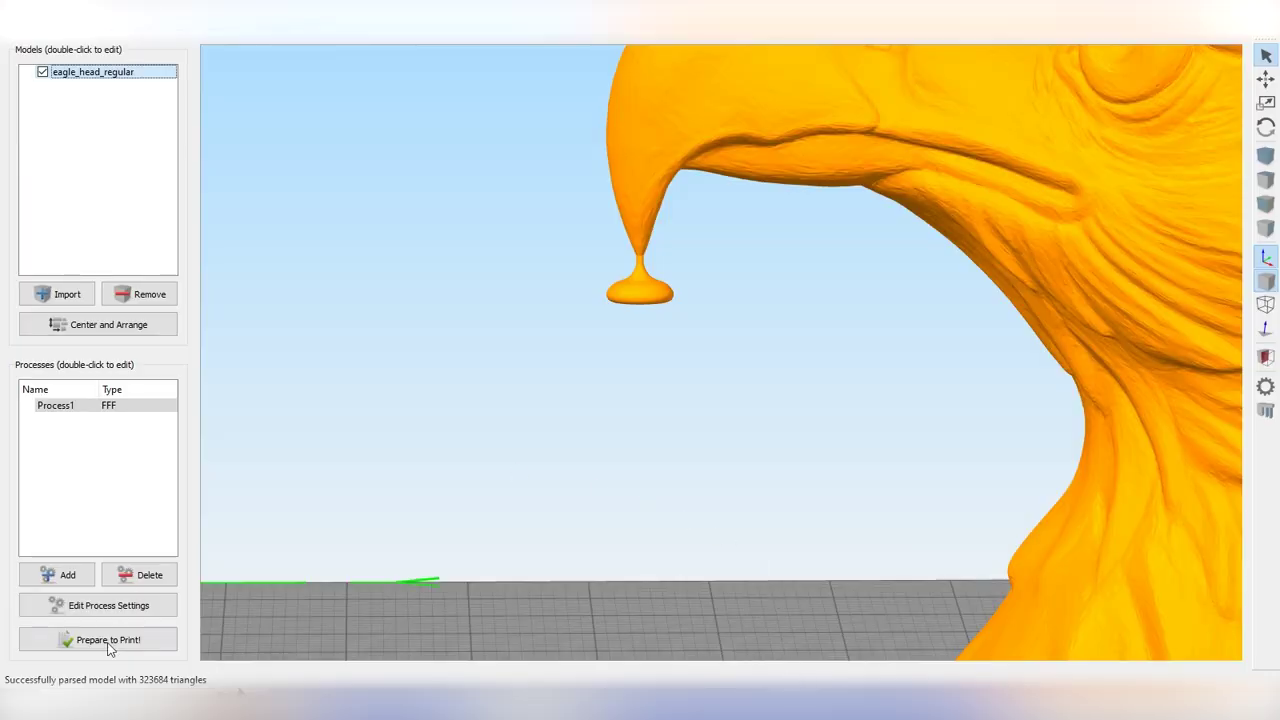
Switch back to Simplify3D and slice the eagle_head_regular model with the attached thumbtack for a toolpath preview.
left_click(109, 645)
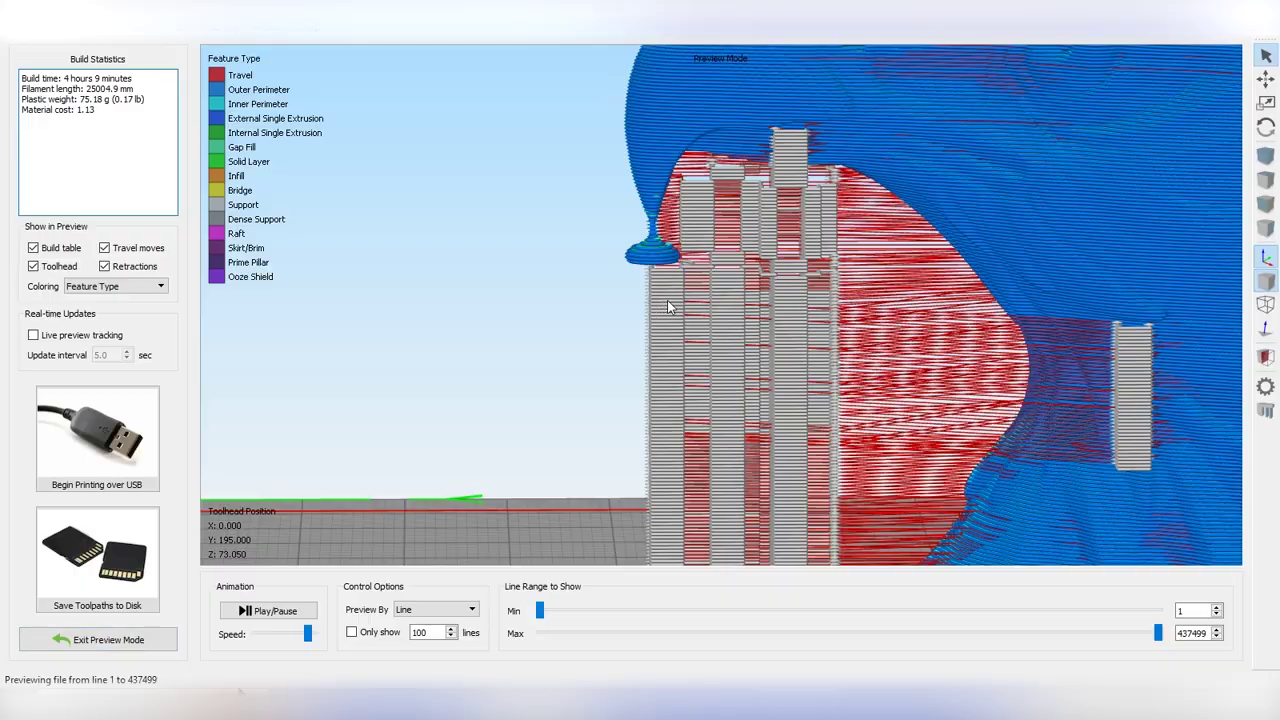
Examine the toolpath preview where the thumbtack joins the beak tip and where its head rests on the support columns.
scroll(652, 281, "up", 2)
scroll(559, 258, "up", 2)
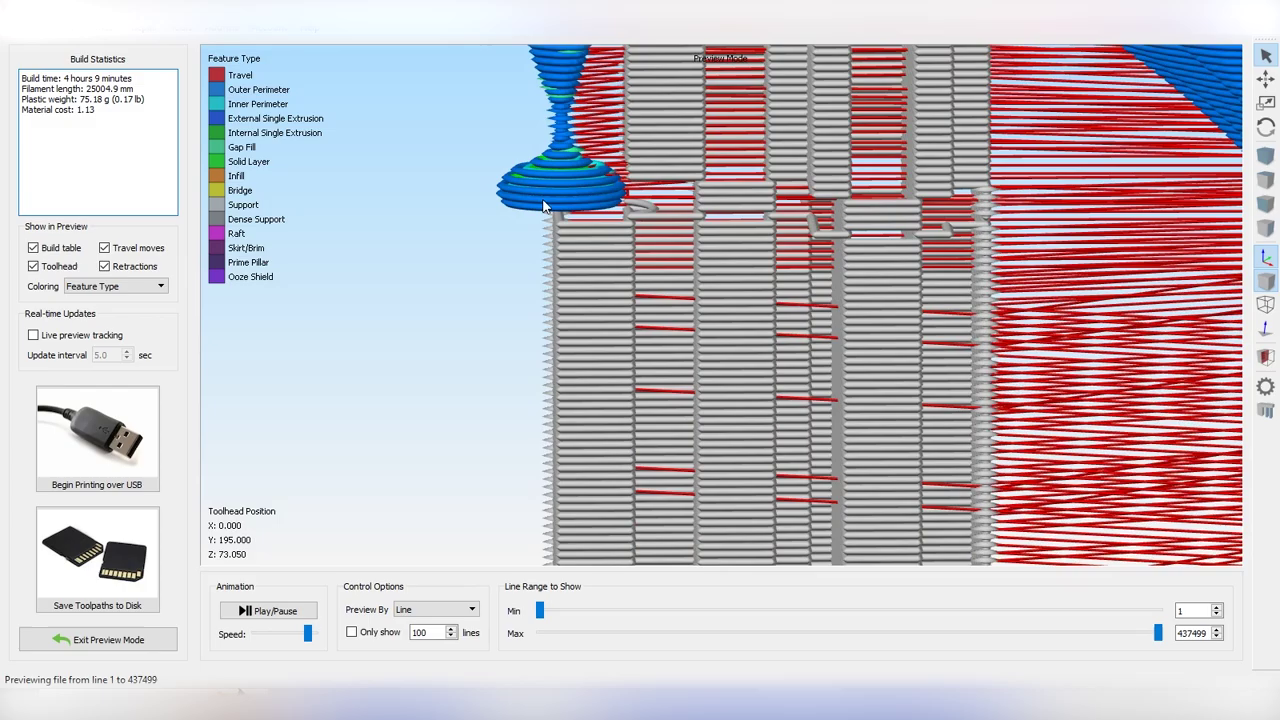
scroll(545, 228, "down", 5)
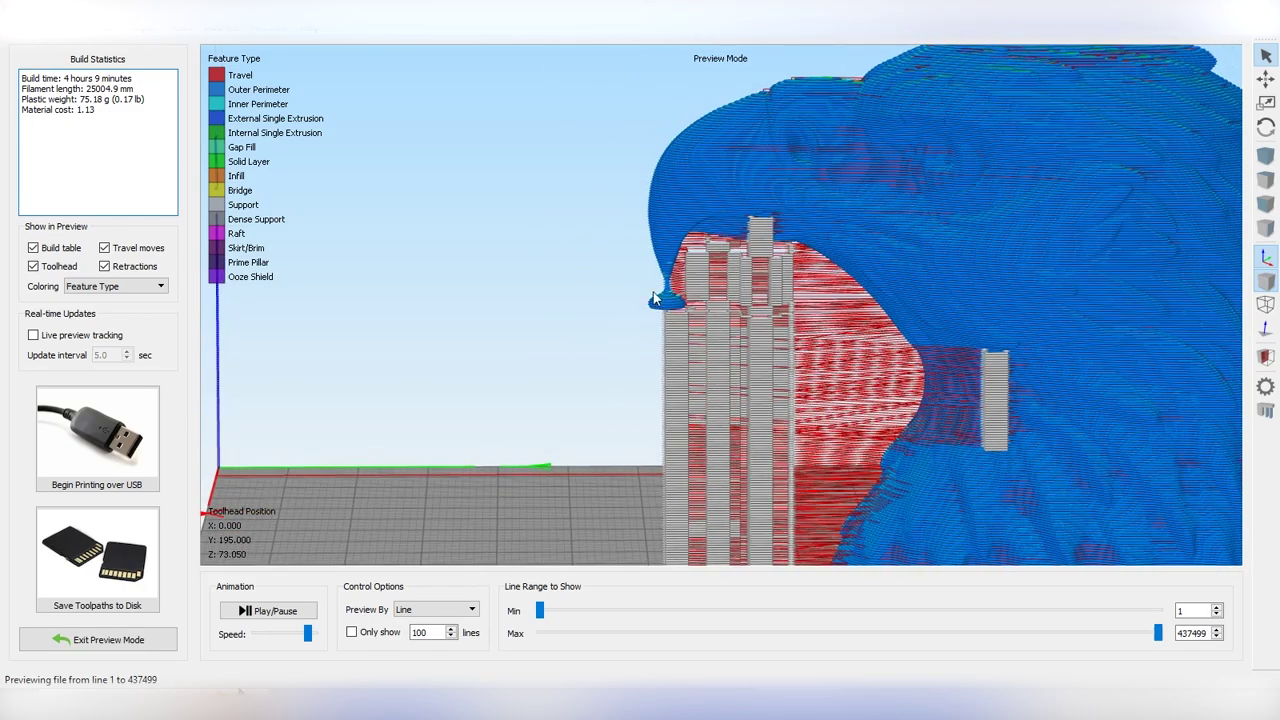
scroll(633, 284, "up", 5)
right_click_drag(591, 232, 651, 262)
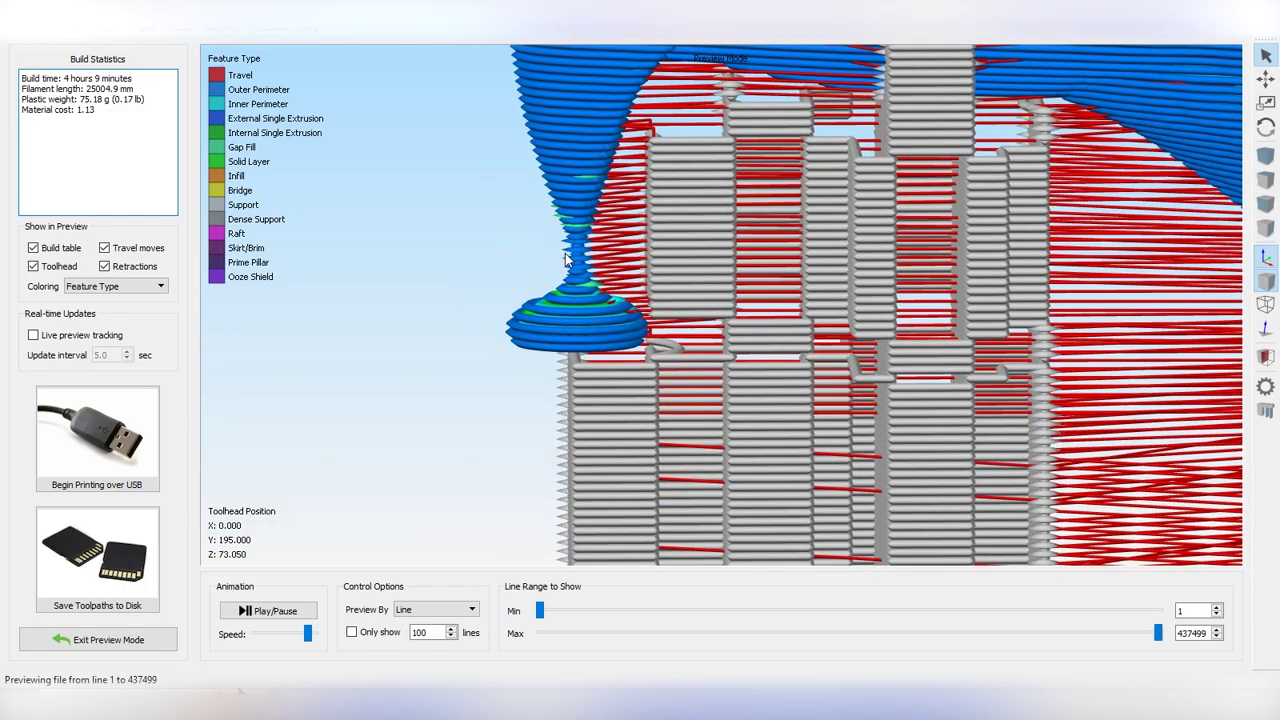
scroll(567, 231, "down", 1)
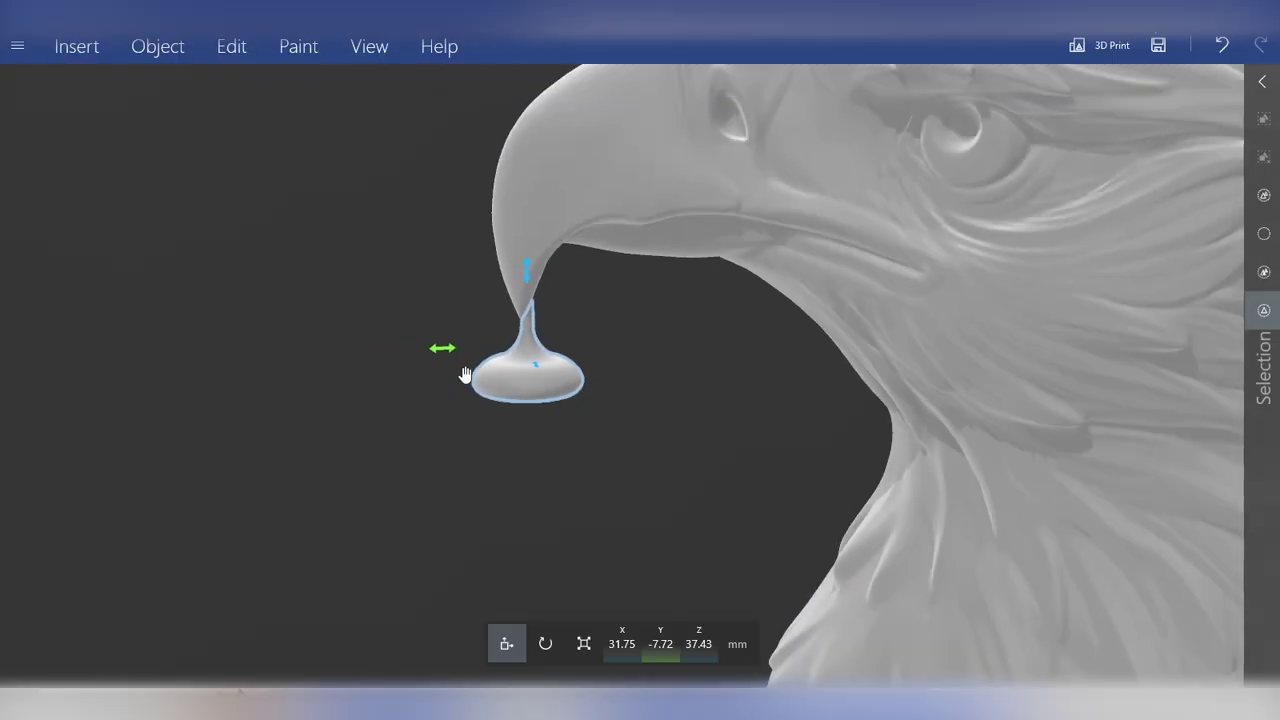
Switch to 3D Builder and examine the standard thumbtack attached beneath the eagle's beak tip.
scroll(465, 375, "down", 3)
right_click_drag(587, 381, 659, 376)
left_click_drag(753, 365, 466, 328)
scroll(571, 373, "up", 4)
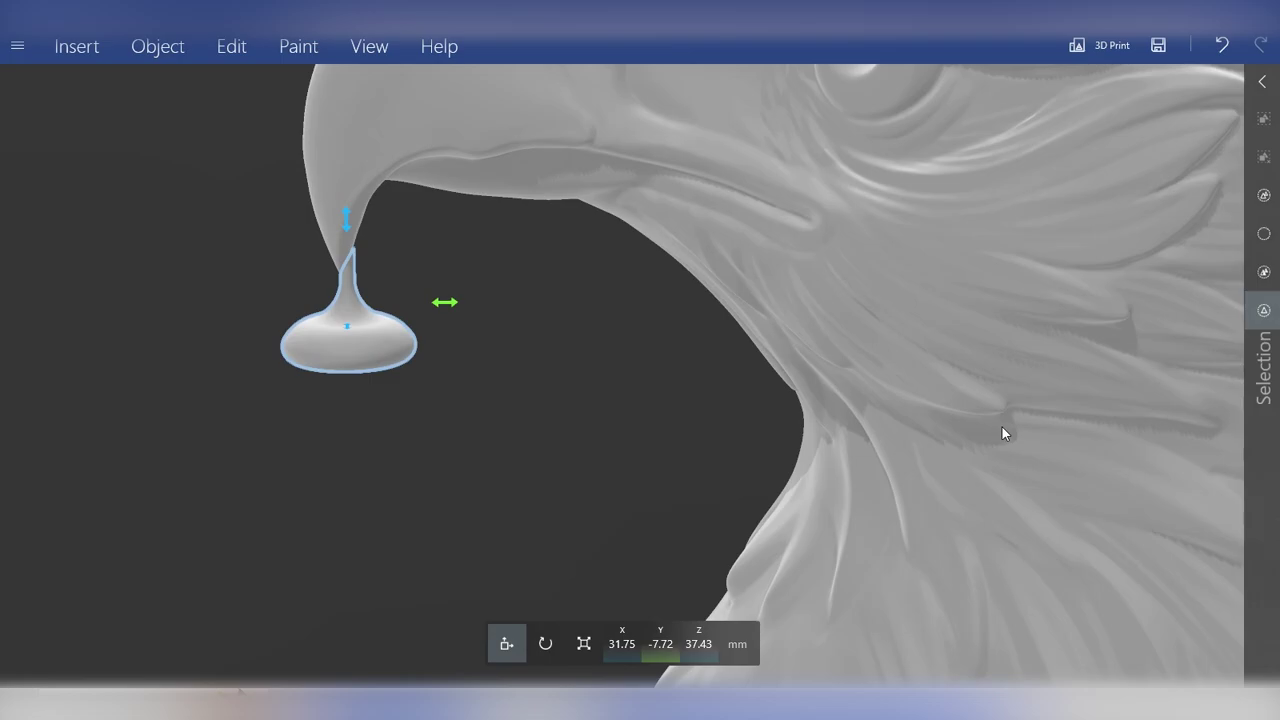
scroll(1002, 427, "up", 2)
right_click_drag(1002, 427, 982, 410)
scroll(931, 408, "down", 4)
left_click_drag(982, 410, 863, 403)
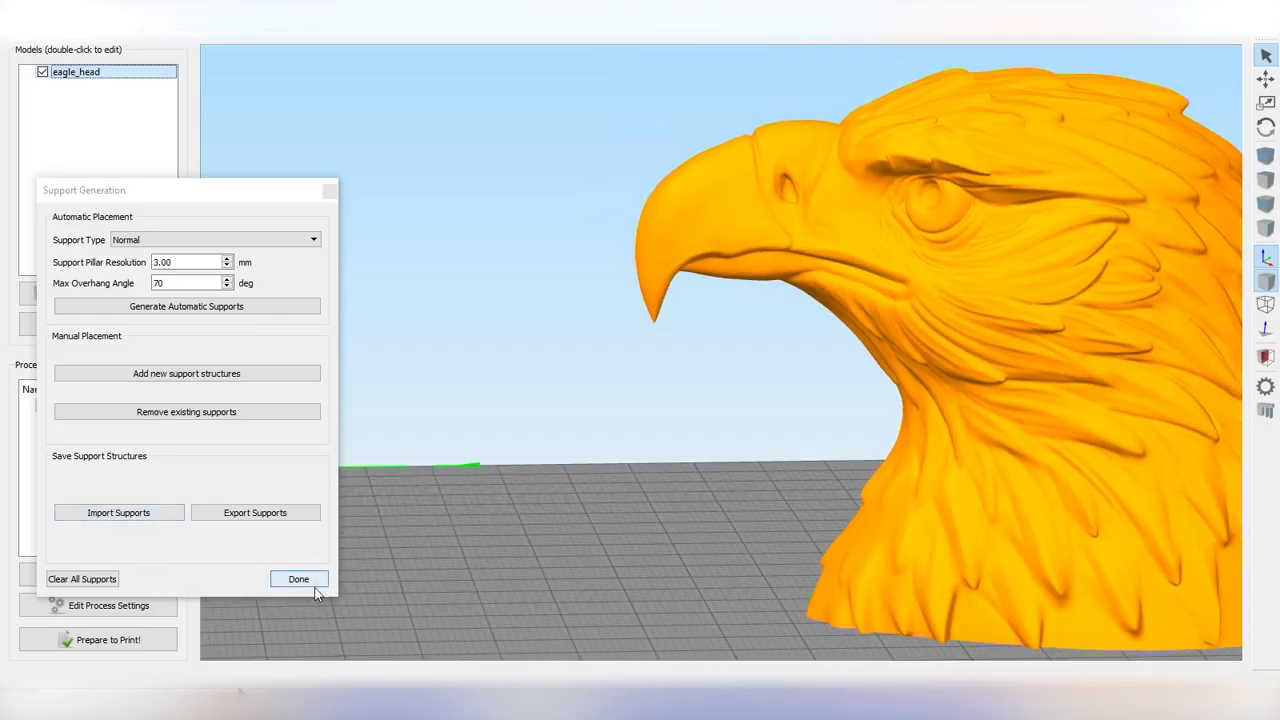
Switch to Simplify3D, close the support generation settings and slice the plain eagle_head model to preview the toolpaths around the beak.
left_click(313, 586)
left_click(92, 640)
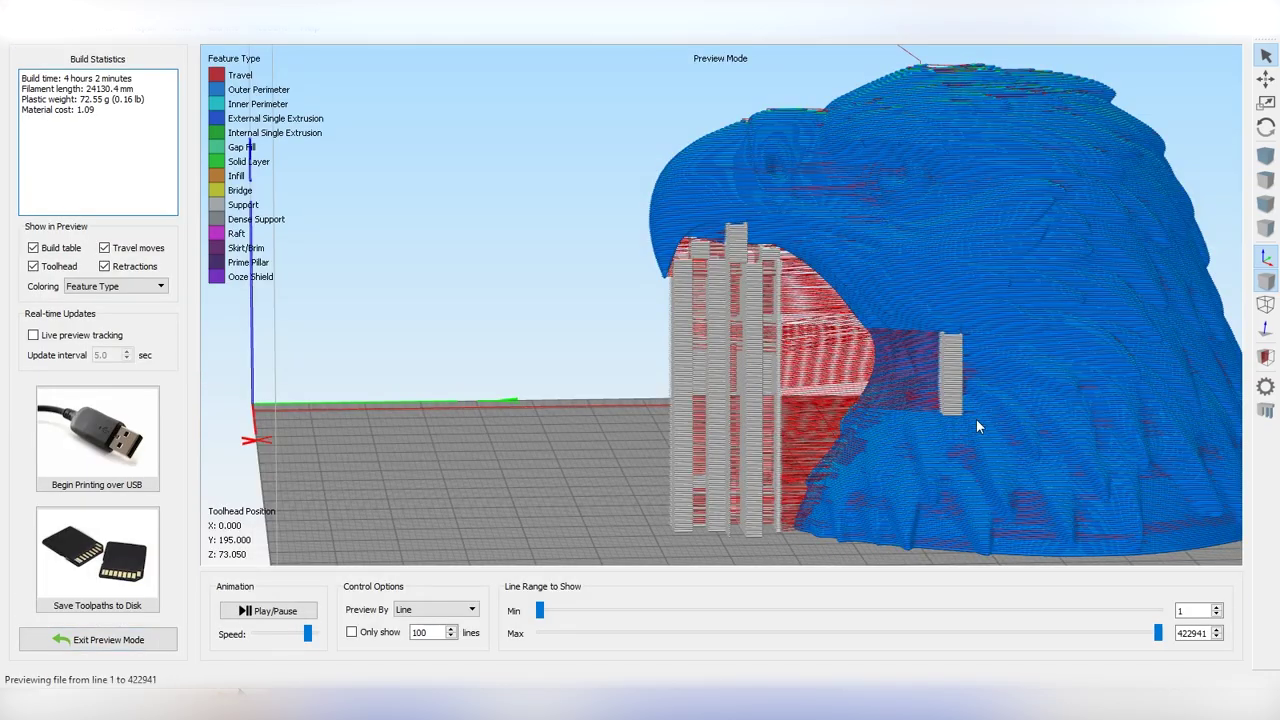
left_click_drag(977, 421, 901, 345)
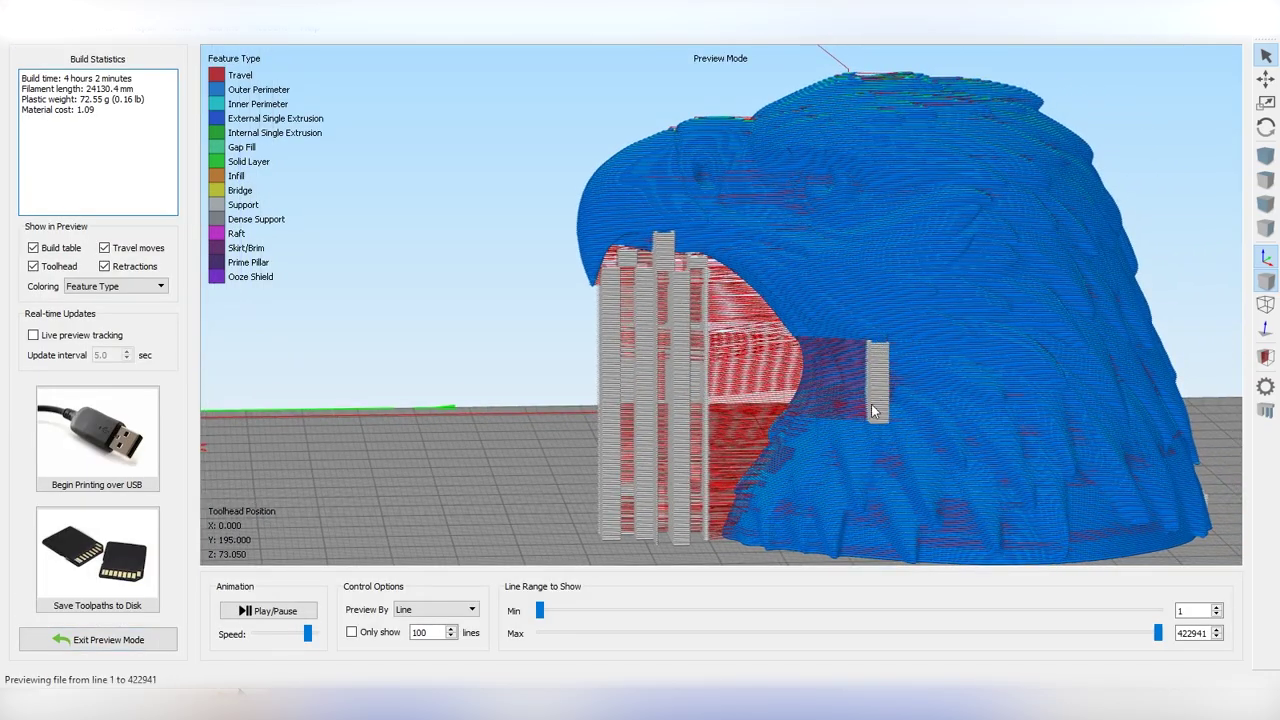
scroll(888, 413, "up", 3)
right_click_drag(895, 349, 641, 275)
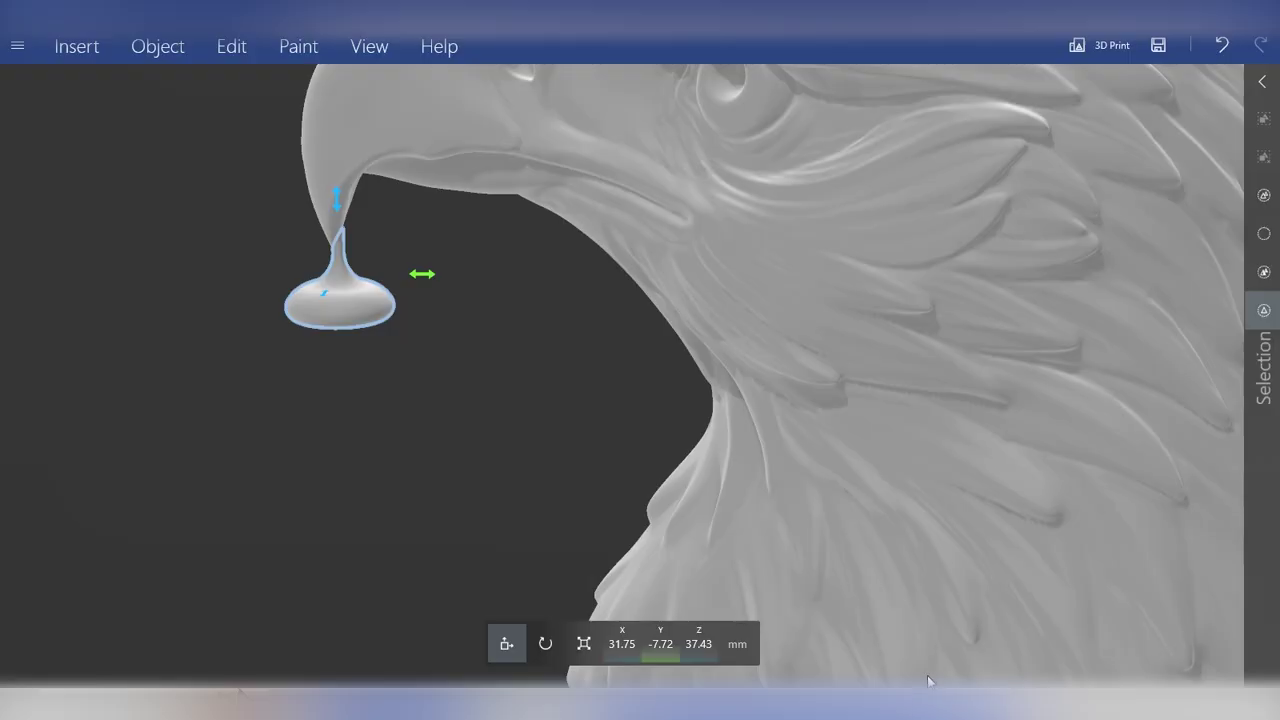
Switch to 3D Builder, delete the standard thumbtack and import the Slant 3D Spherical Thumbtack file in mm.
scroll(755, 489, "down", 5)
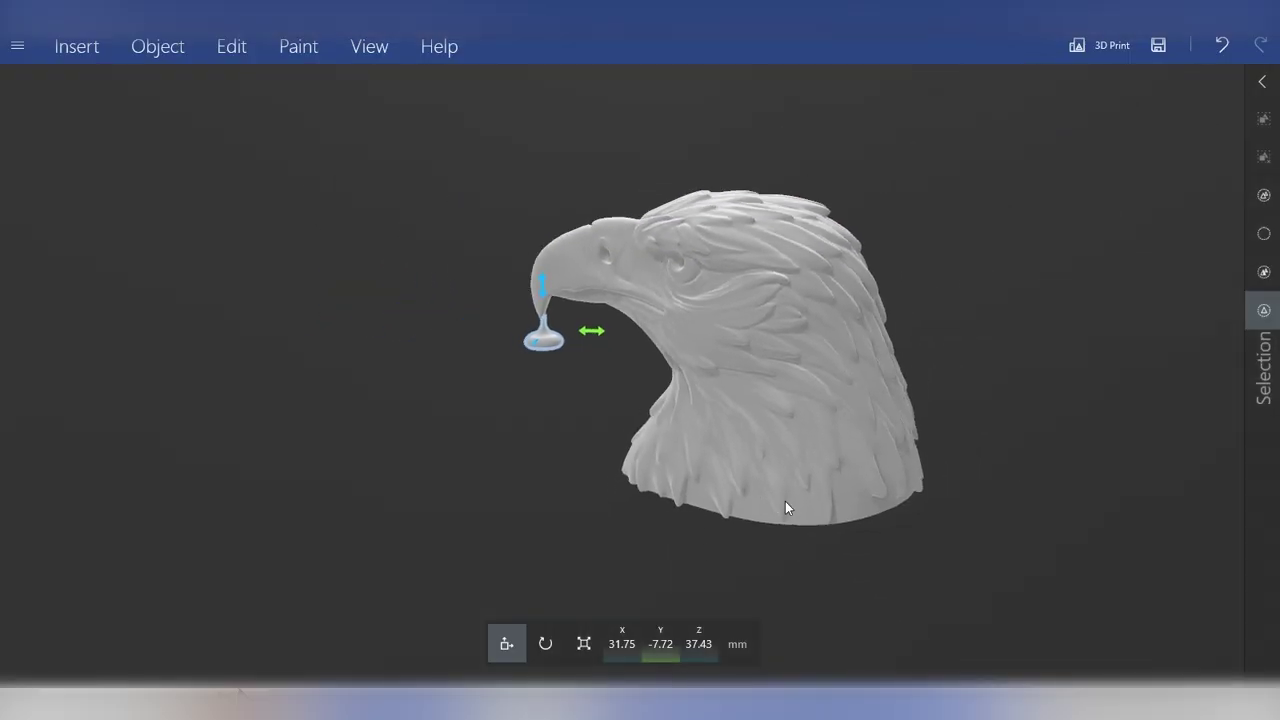
key("Delete")
left_click(514, 704)
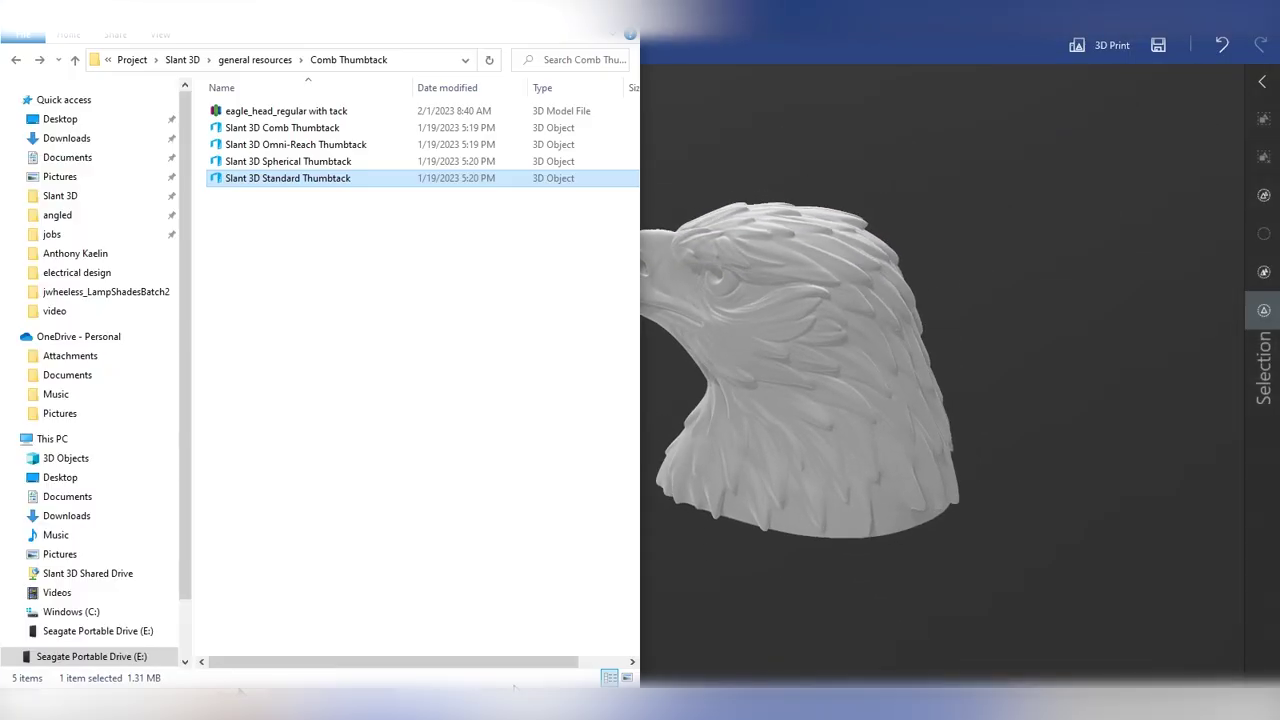
left_click(290, 161)
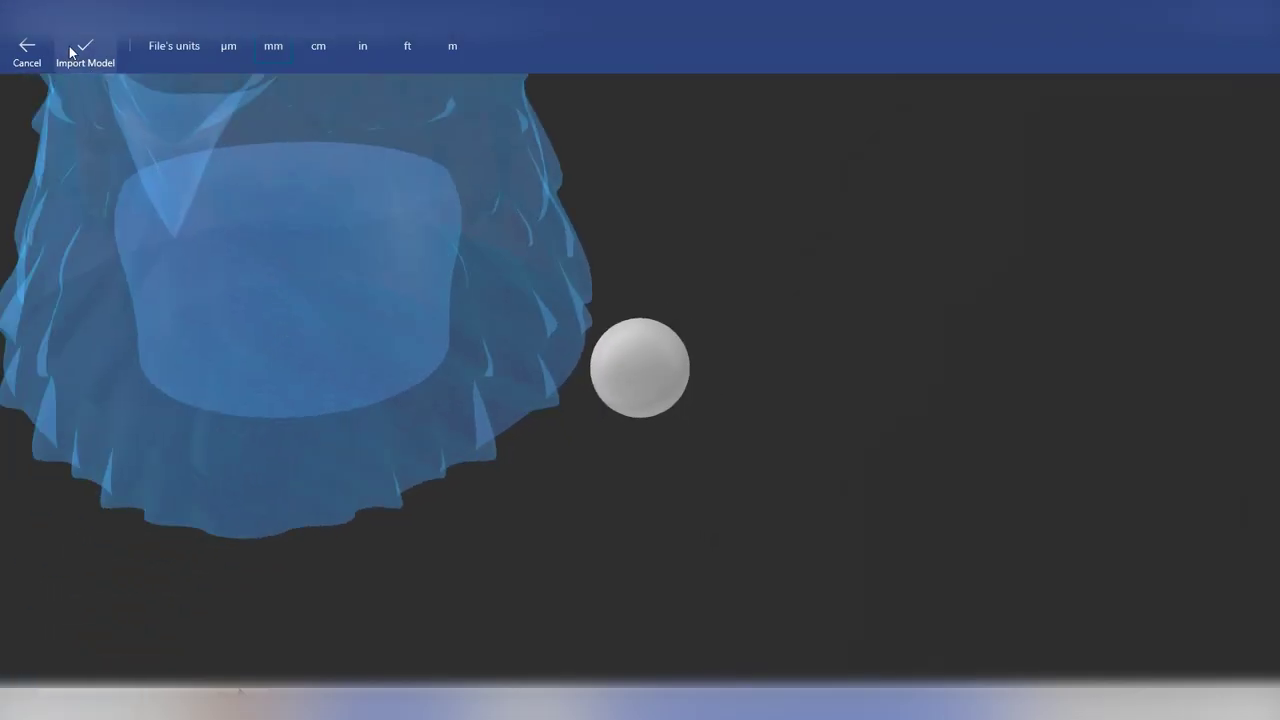
left_click(72, 52)
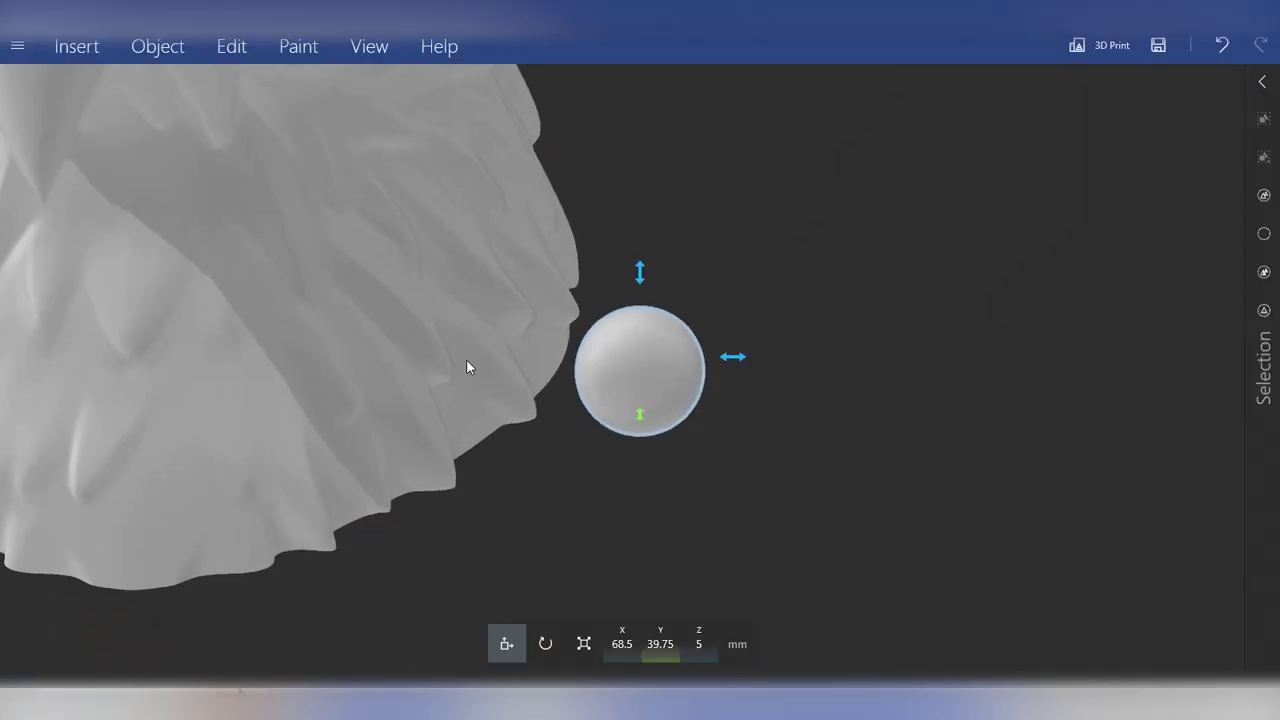
Move the spherical thumbtack up beside the beak tip, centred across the head at X 31.75 mm.
scroll(467, 360, "up", 3)
scroll(474, 396, "down", 7)
right_click_drag(533, 379, 806, 446)
left_click_drag(806, 446, 368, 414)
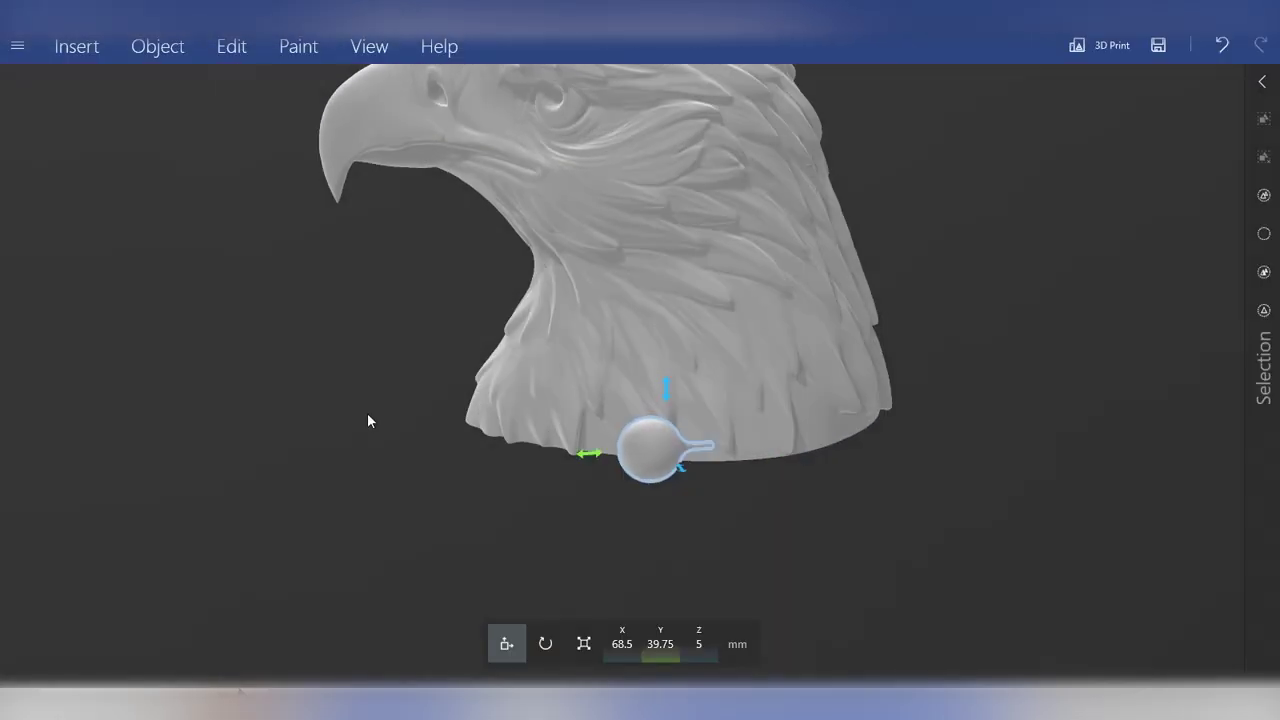
left_click_drag(607, 473, 308, 505)
left_click_drag(374, 437, 326, 215)
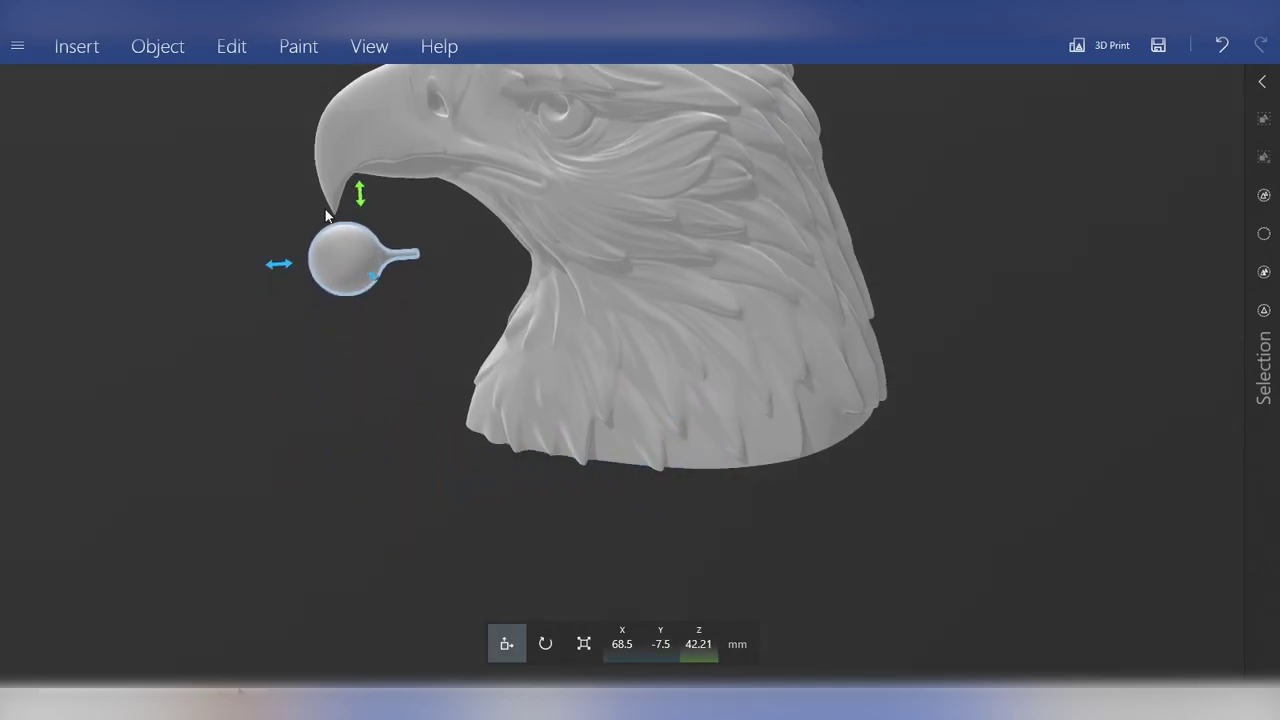
left_click_drag(373, 281, 213, 208)
Tilt the spherical thumbtack so its stem angles upward to the beak tip, and lower it to about Y -14.1 mm and Z 35 mm.
left_click(545, 643)
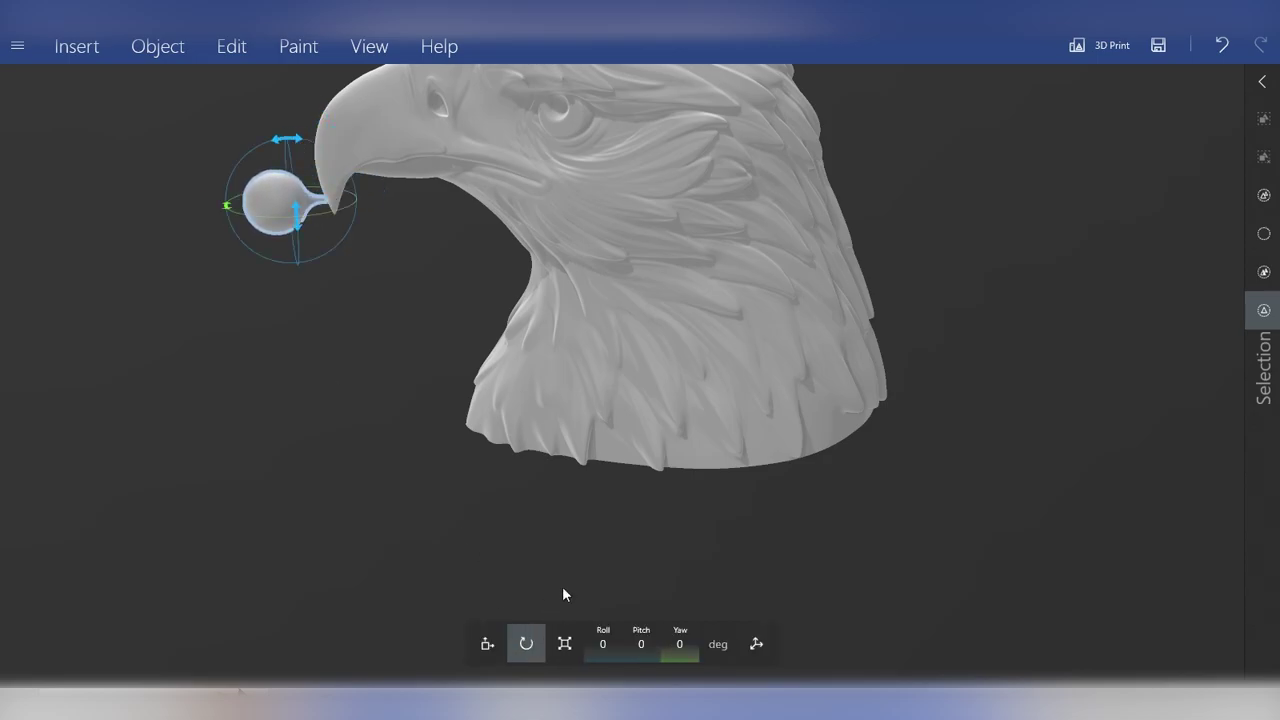
left_click_drag(293, 149, 287, 175)
left_click(492, 644)
left_click_drag(221, 244, 228, 244)
scroll(346, 240, "up", 3)
right_click_drag(346, 240, 556, 332)
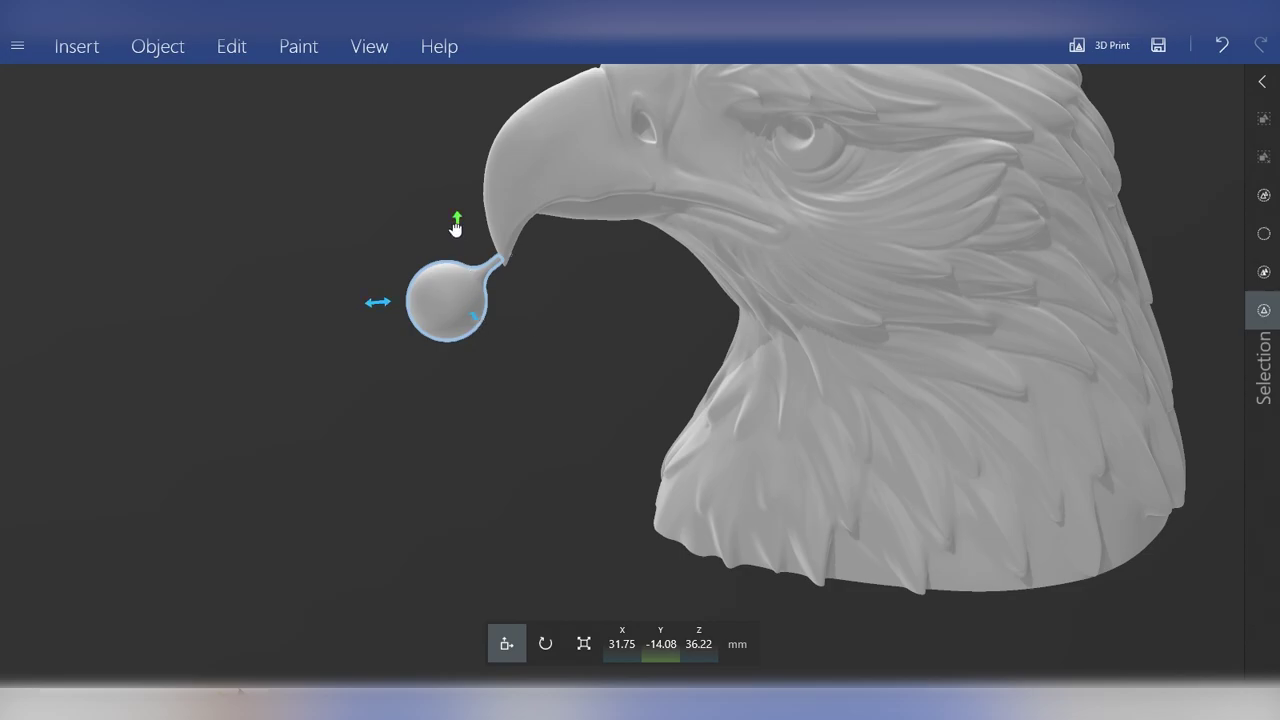
mouse_move(457, 223)
left_mouse_down()
mouse_move(455, 240)
mouse_move(452, 230)
left_mouse_up()
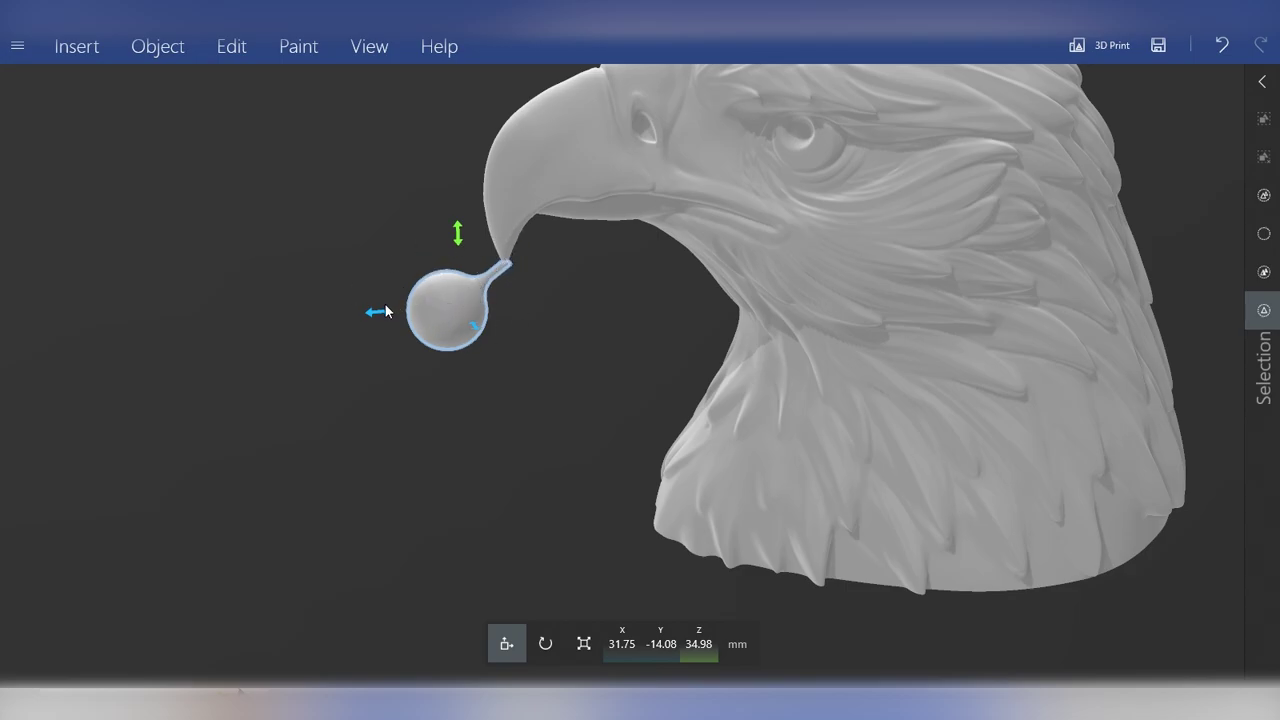
mouse_move(382, 310)
left_mouse_down()
mouse_move(338, 317)
mouse_move(373, 311)
left_mouse_up()
Delete the spherical thumbtack and import the Slant 3D Omni-Reach Thumbtack file with its units set to mm.
key("Delete")
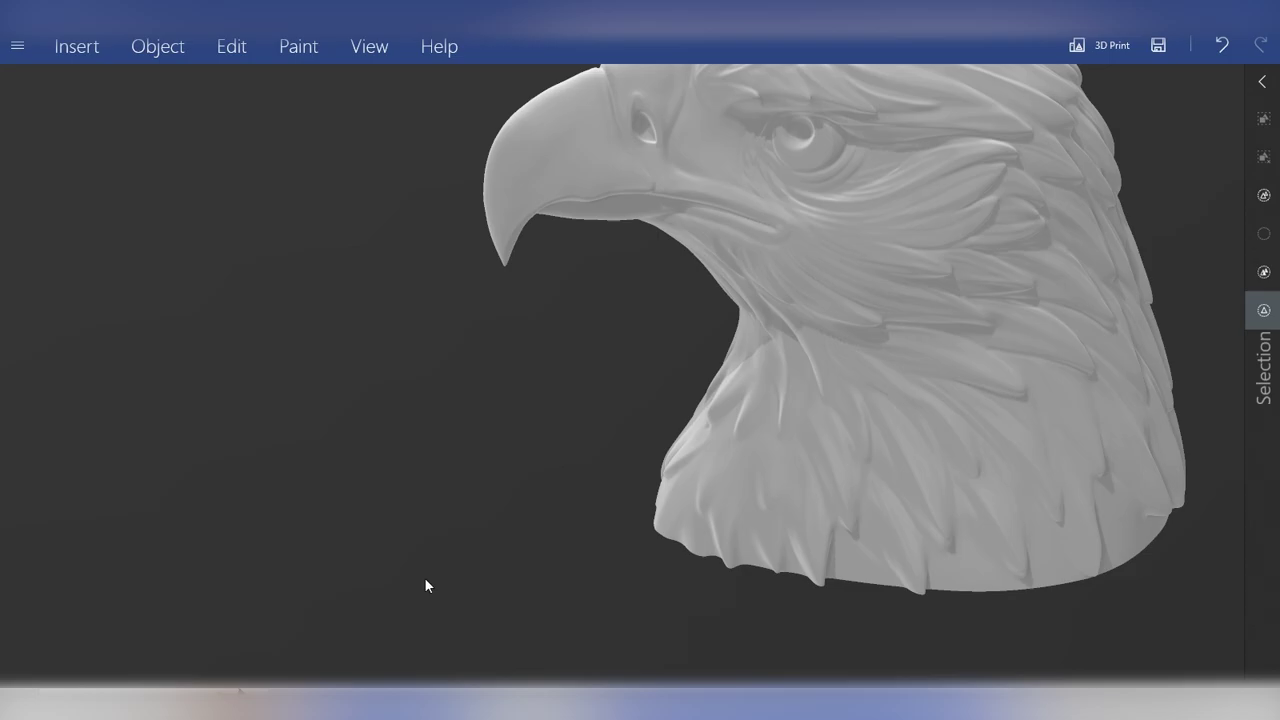
left_click(655, 704)
left_click_drag(270, 146, 712, 314)
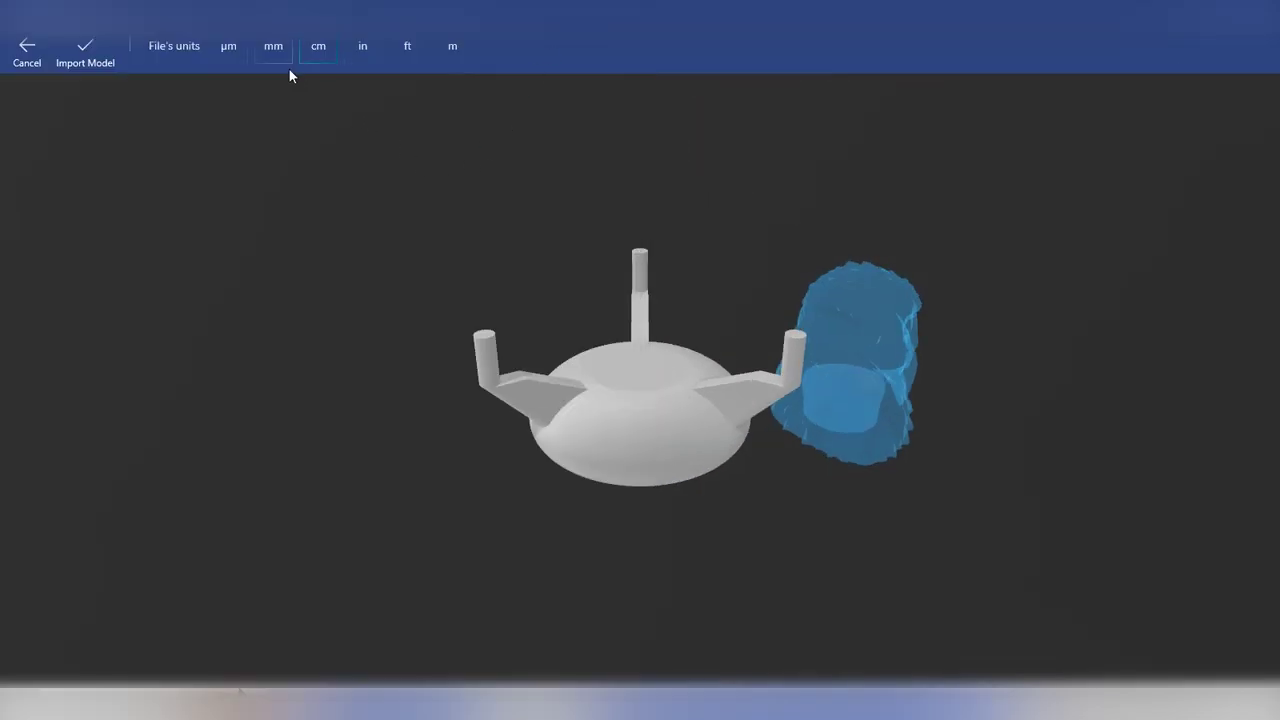
left_click(289, 68)
left_click(86, 50)
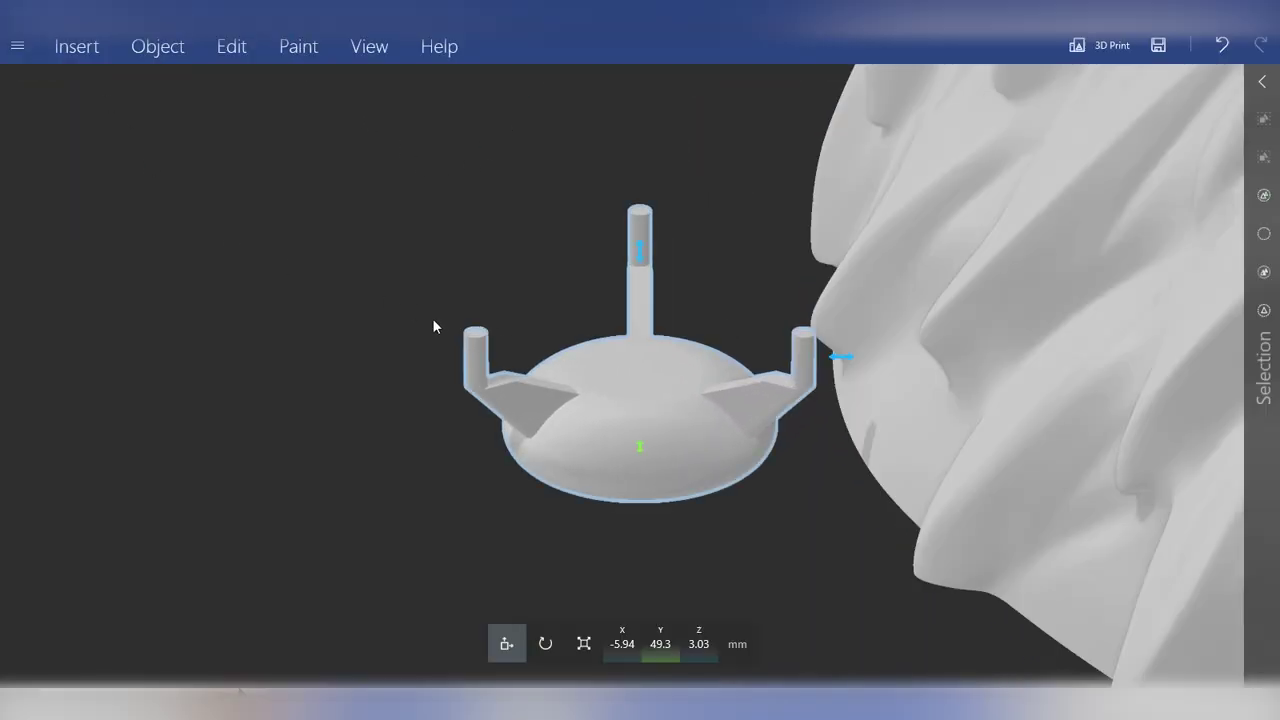
Move the three-armed thumbtack in front of the beak tip, at about X 31.75 mm, Y -14.3 mm and Z 39.25 mm.
scroll(538, 359, "down", 5)
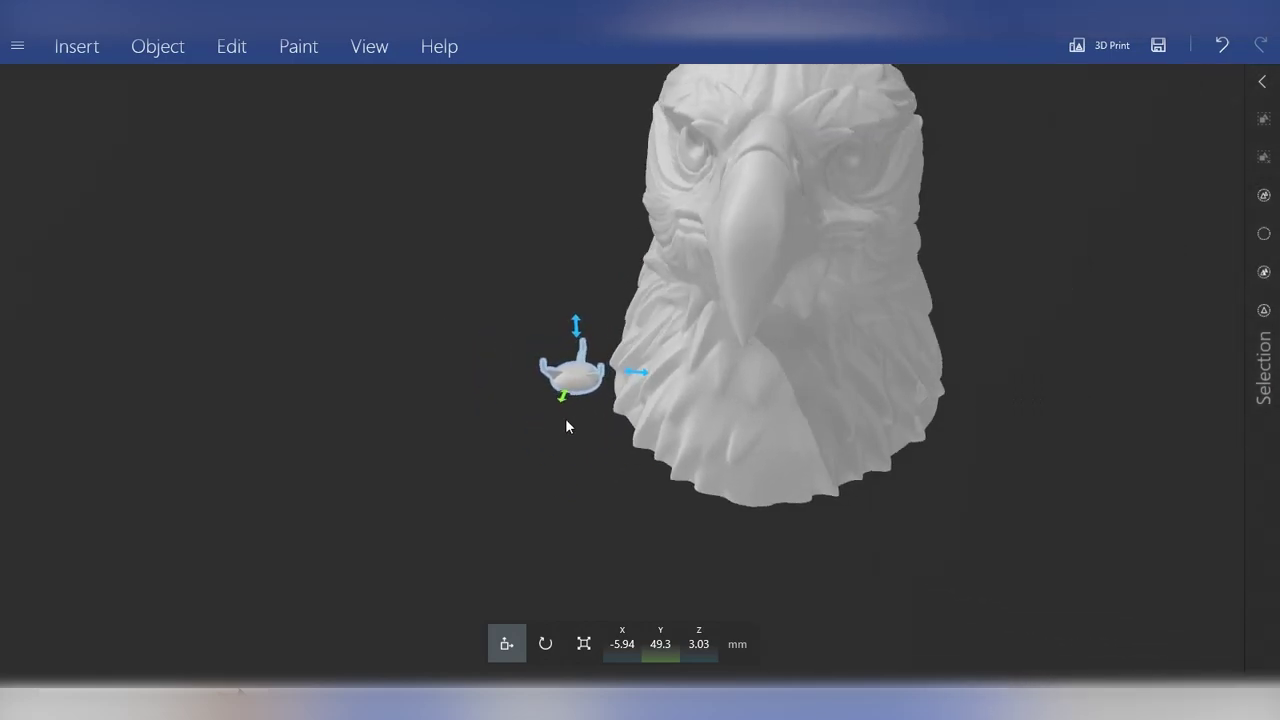
left_click_drag(566, 426, 806, 426)
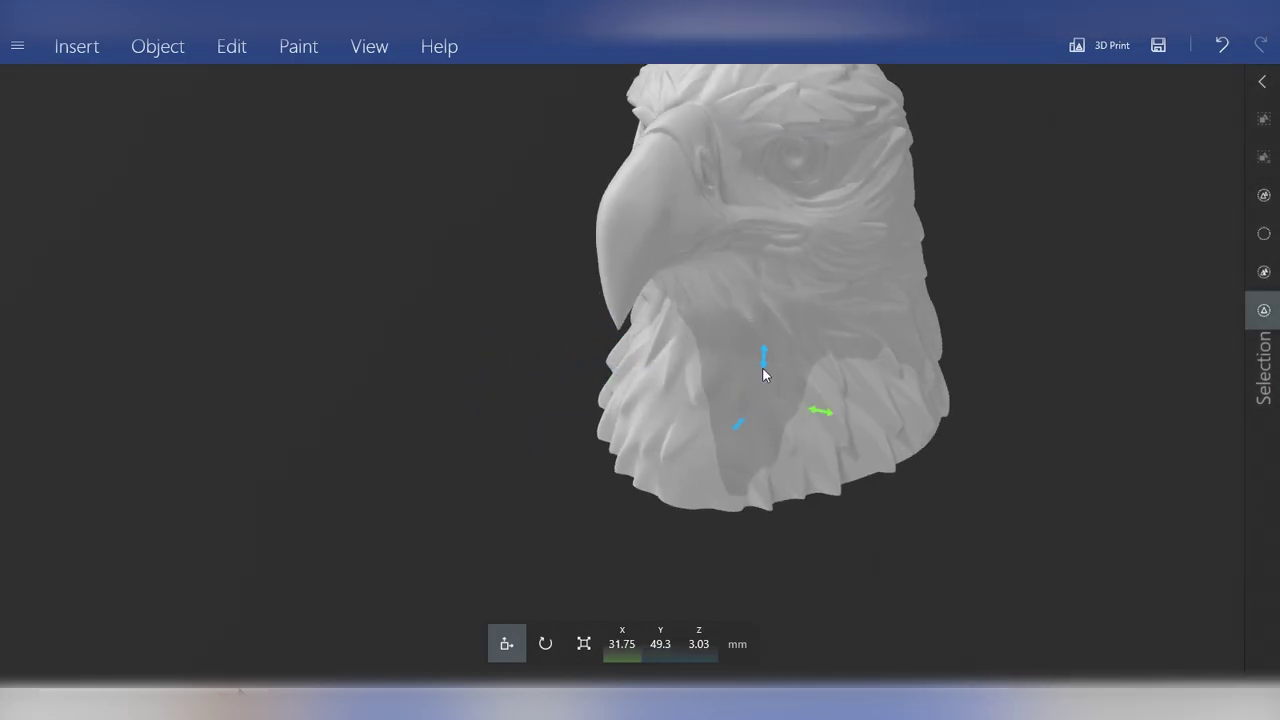
left_click_drag(766, 369, 751, 166)
left_click_drag(740, 240, 557, 386)
right_click_drag(728, 424, 791, 385)
left_click_drag(791, 385, 626, 384)
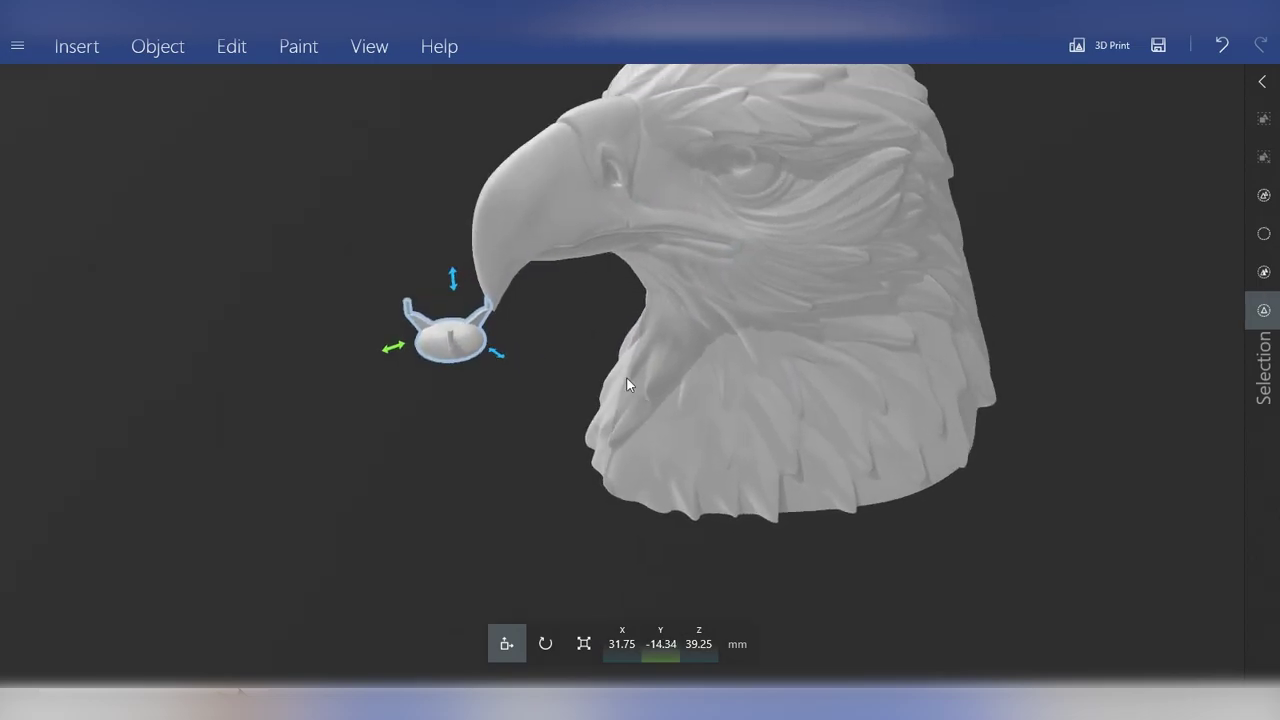
Nudge the three-armed thumbtack to about Y -13.3 mm and Z 38.25 mm so one arm meets the beak tip.
scroll(485, 350, "up", 3)
right_click_drag(485, 350, 624, 386)
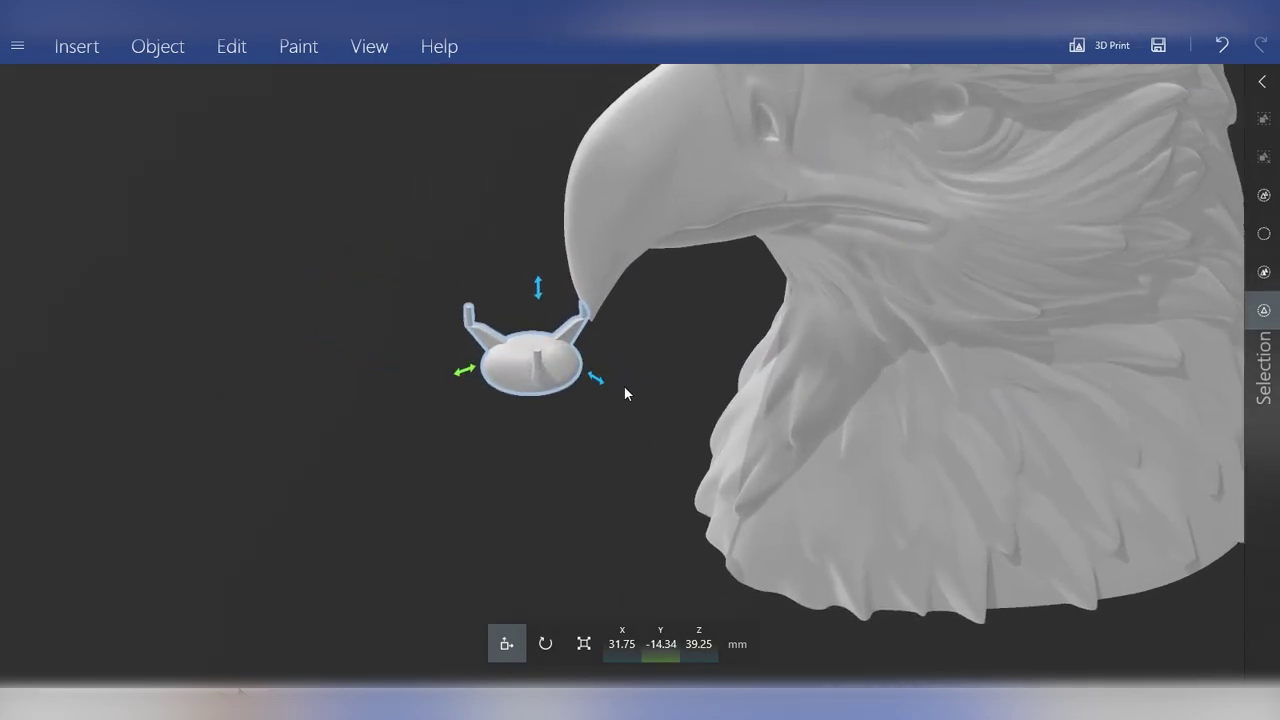
left_click_drag(624, 386, 585, 385)
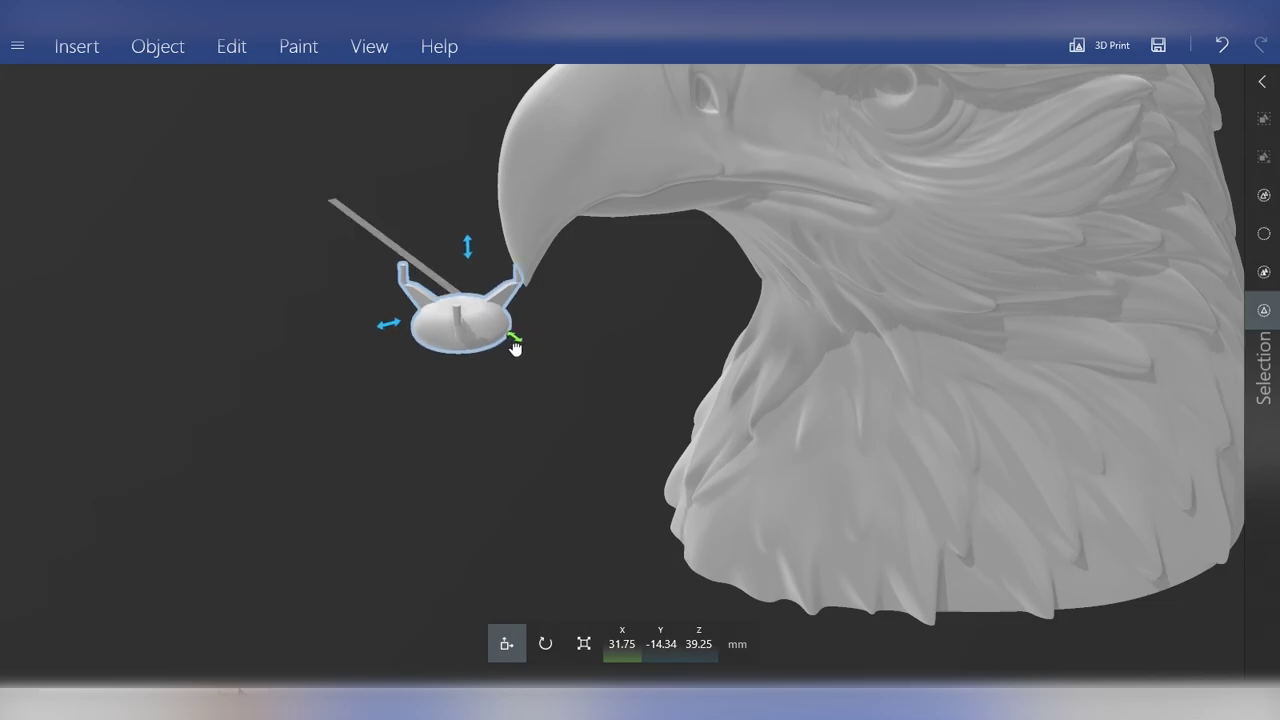
left_click_drag(391, 325, 402, 328)
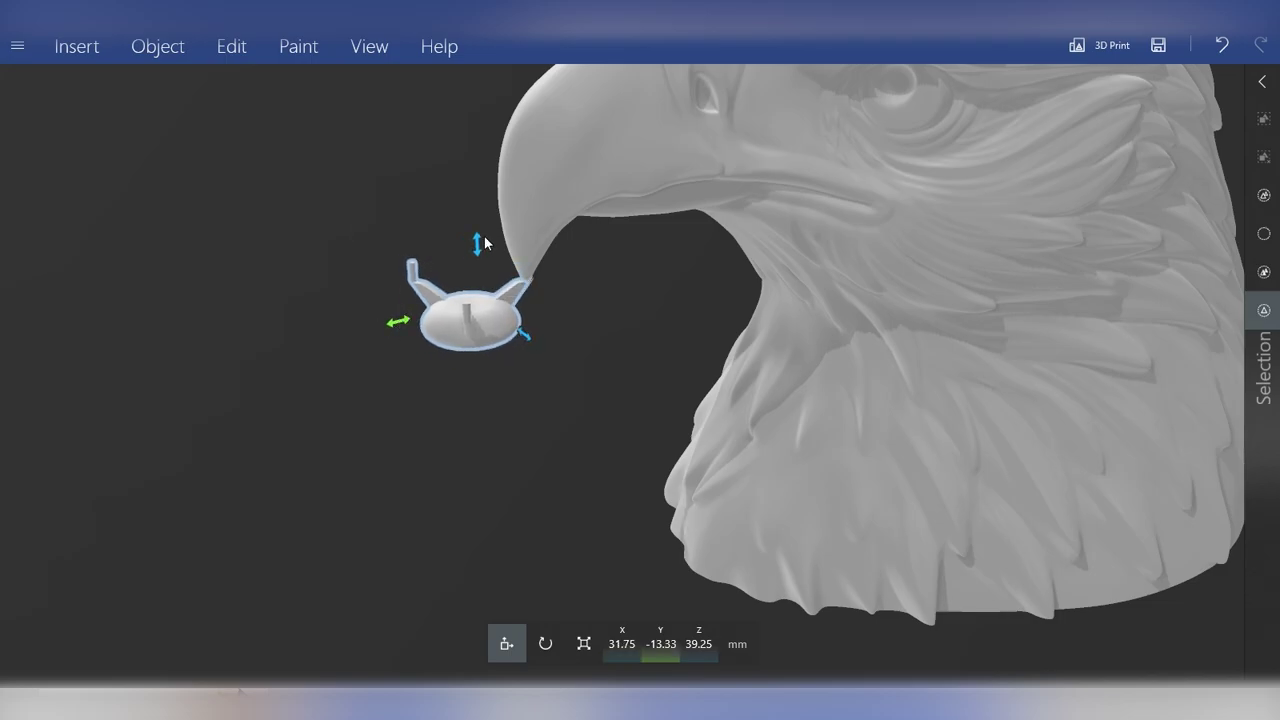
left_click_drag(479, 243, 481, 257)
scroll(503, 313, "up", 4)
right_click_drag(503, 313, 695, 411)
left_click_drag(695, 411, 682, 495)
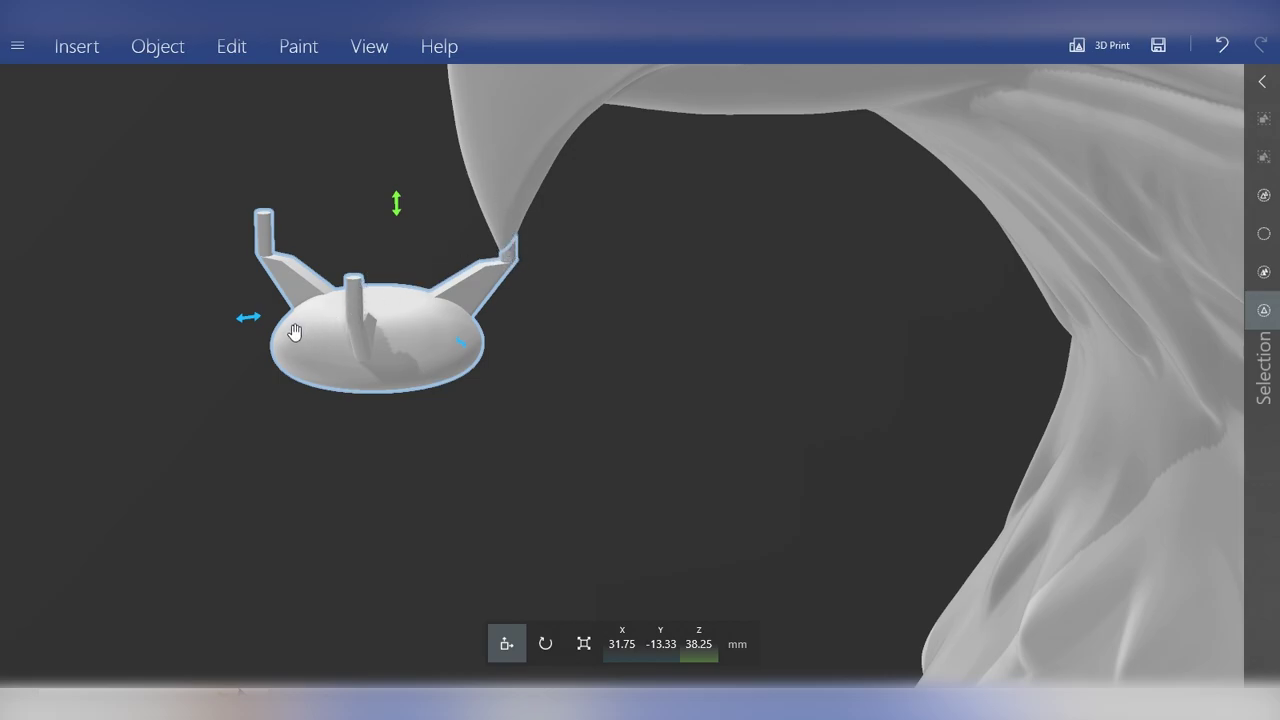
scroll(450, 314, "down", 5)
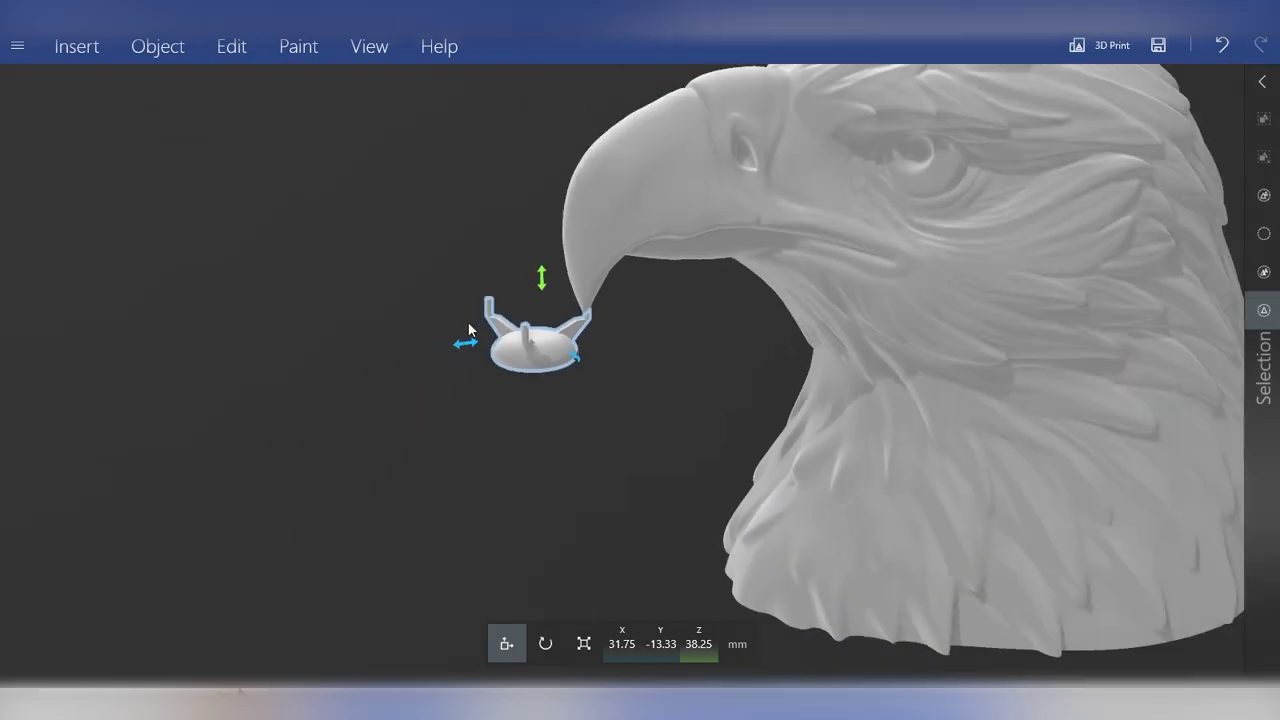
Rotate the three-armed thumbtack to a yaw of -180 degrees.
left_click_drag(564, 387, 562, 505)
right_click_drag(562, 505, 548, 291)
left_click_drag(437, 440, 551, 414)
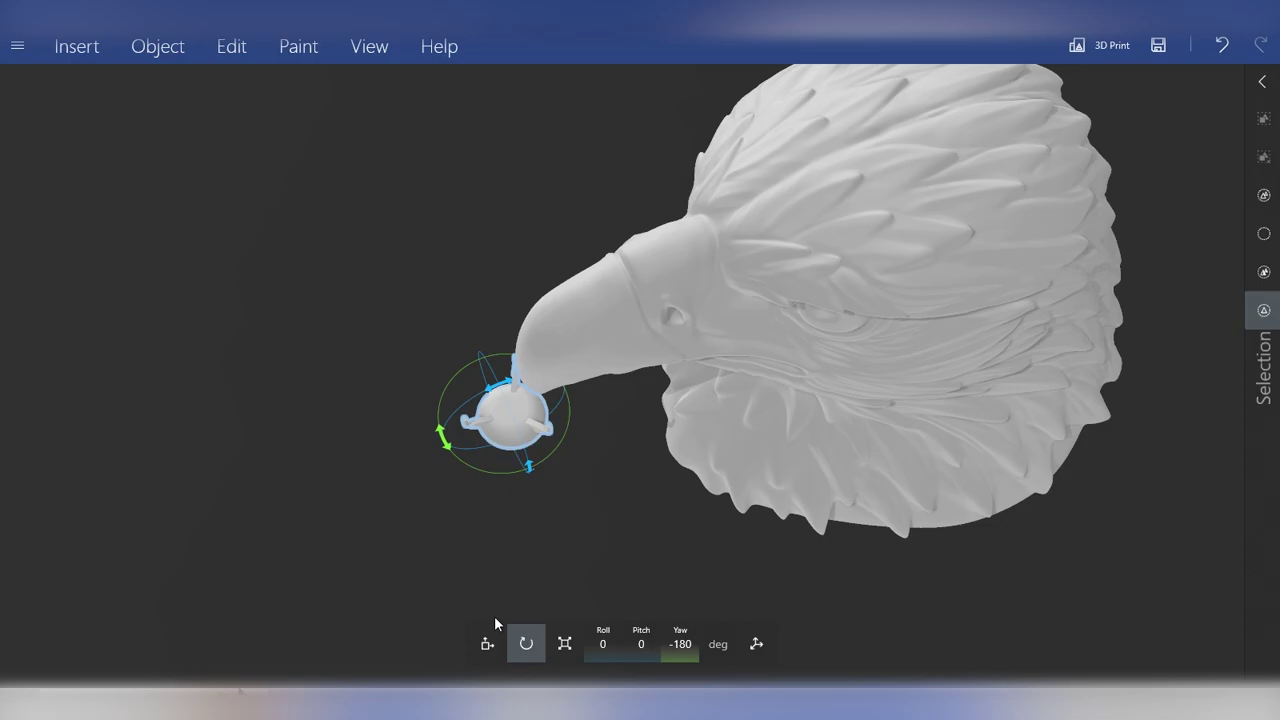
Move the rotated three-armed thumbtack beneath the beak, to about Y -2.4 mm, so its front arm meets the beak tip.
left_click(487, 644)
left_click_drag(440, 443, 517, 426)
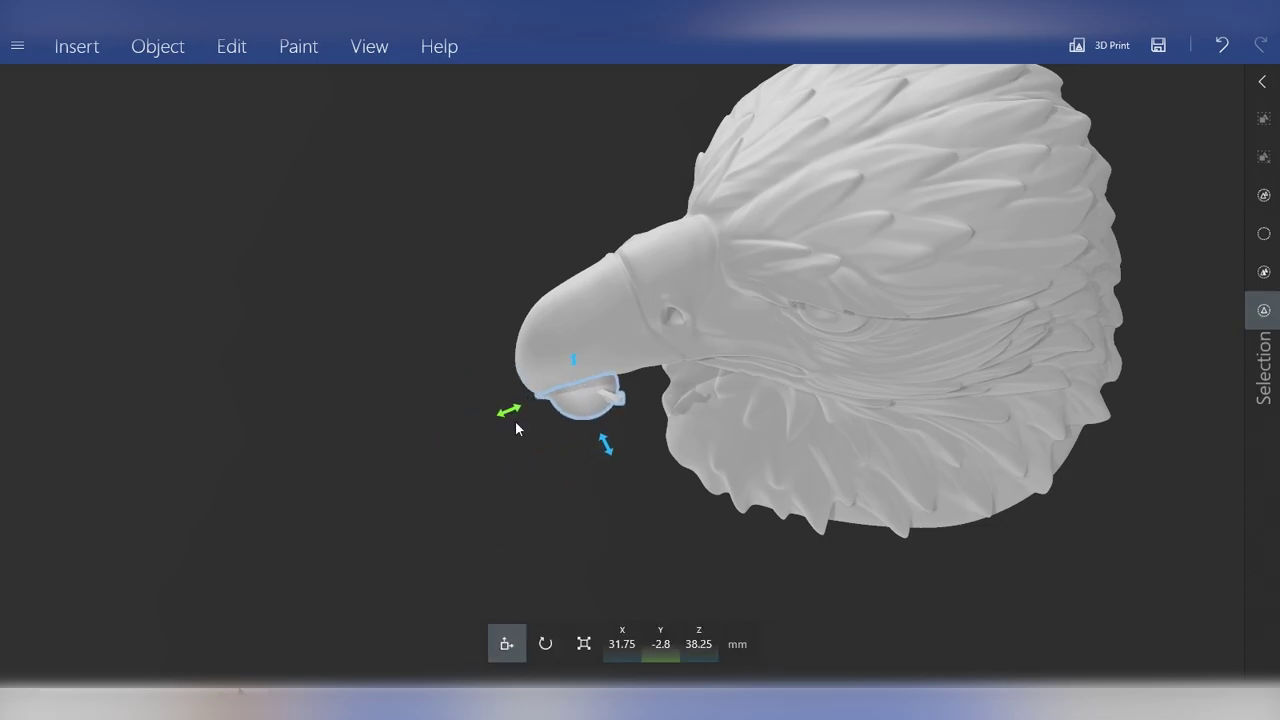
right_click_drag(517, 426, 507, 400)
scroll(507, 400, "up", 4)
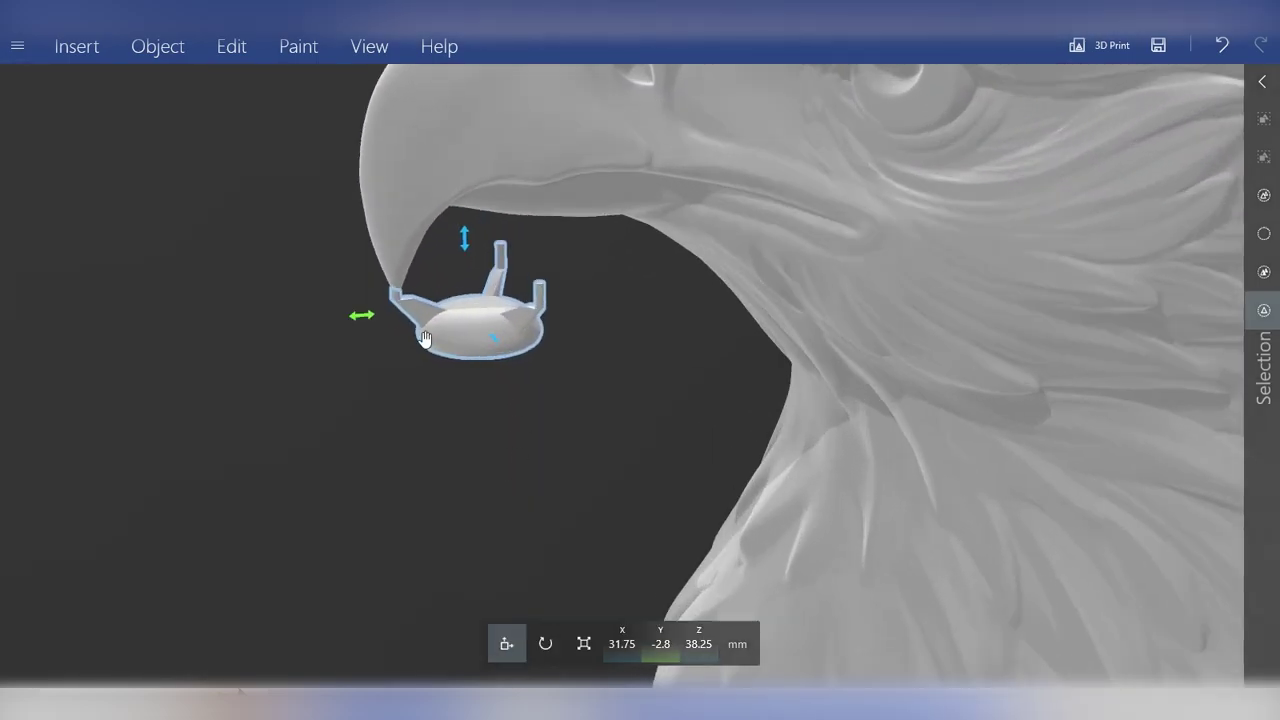
left_click_drag(363, 316, 368, 317)
scroll(337, 376, "up", 3)
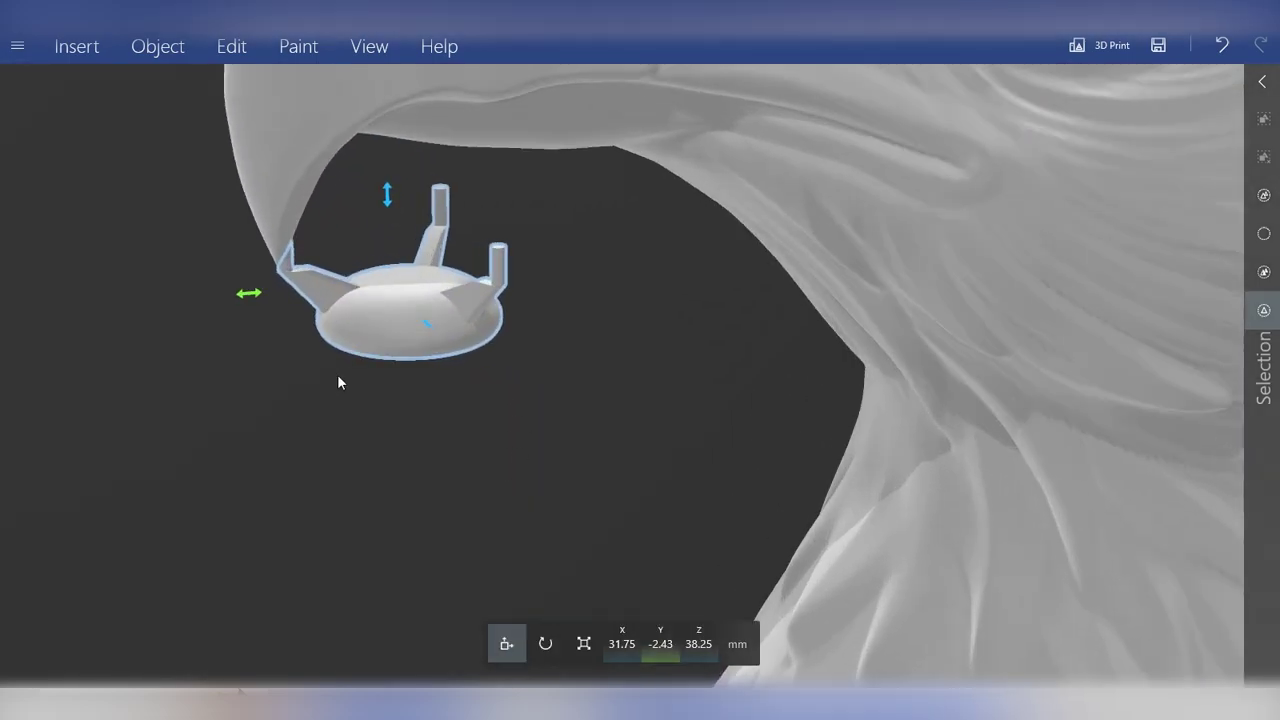
right_click_drag(337, 376, 415, 434)
scroll(379, 316, "up", 2)
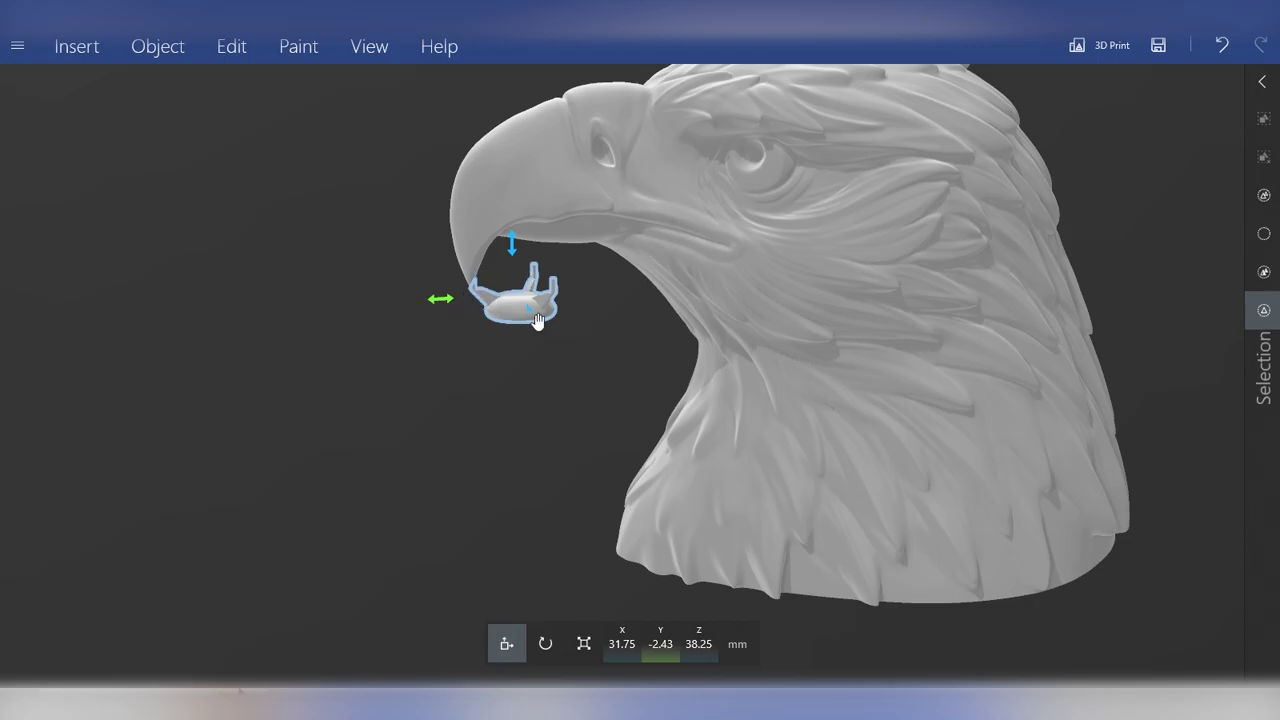
scroll(540, 318, "up", 3)
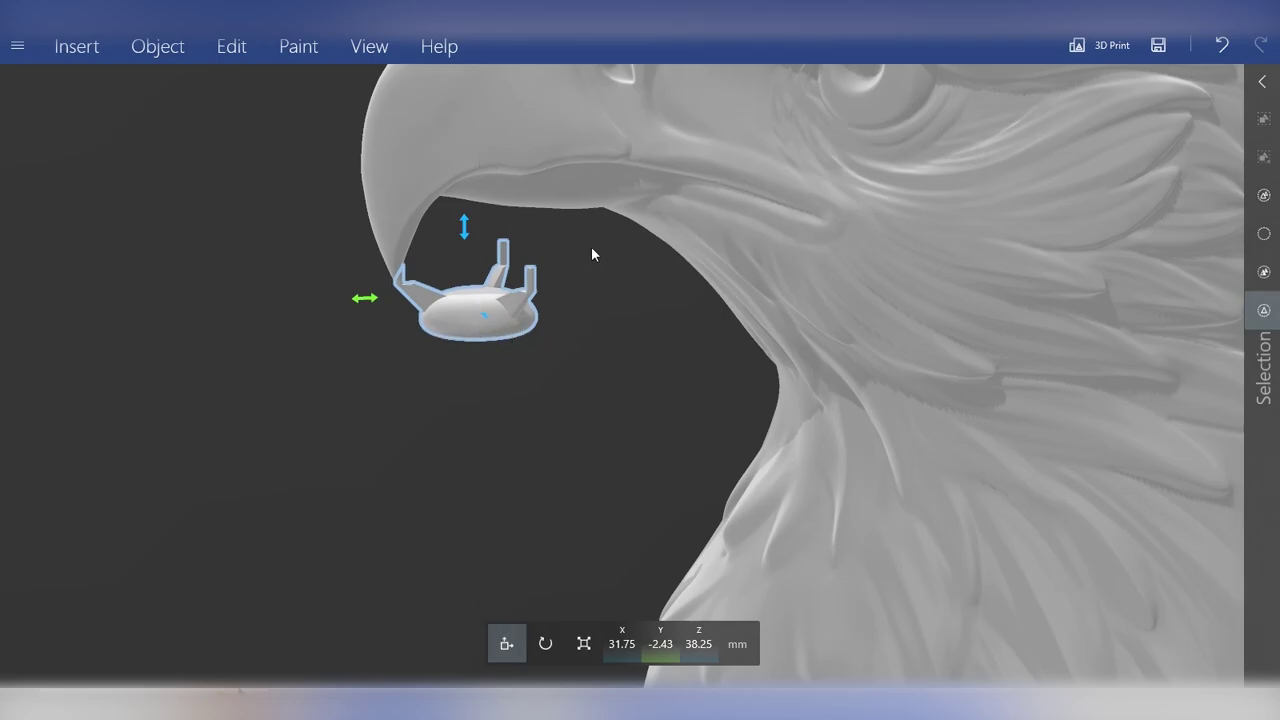
Delete the three-armed thumbtack beneath the eagle's beak.
scroll(548, 343, "down", 3)
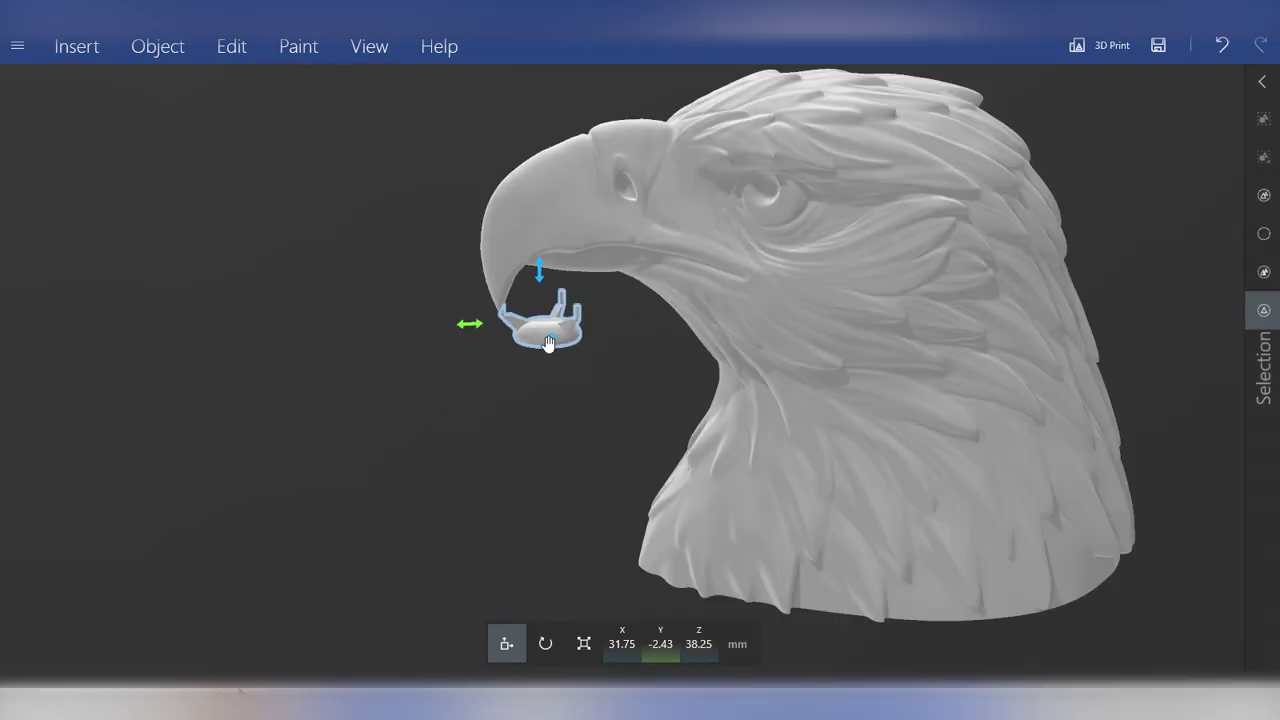
key("Delete")
scroll(549, 276, "up", 4)
right_click_drag(548, 276, 592, 348)
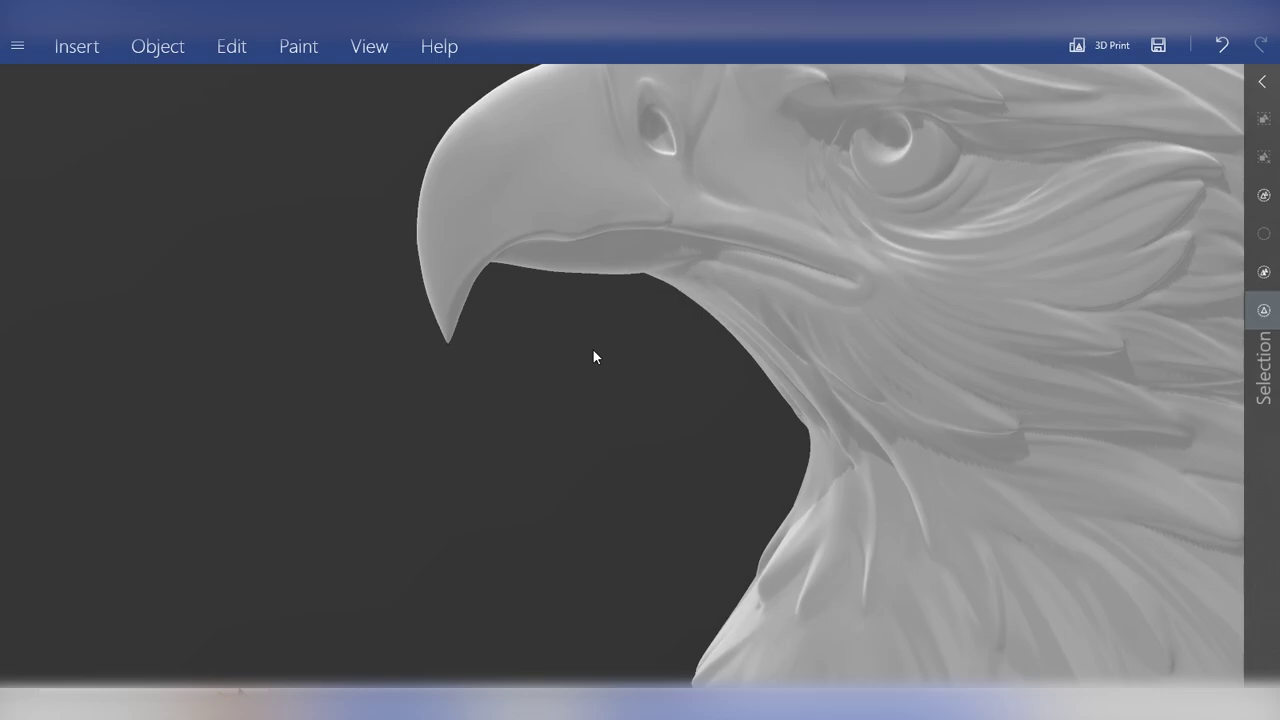
left_click_drag(592, 348, 506, 179)
right_click_drag(641, 204, 644, 314)
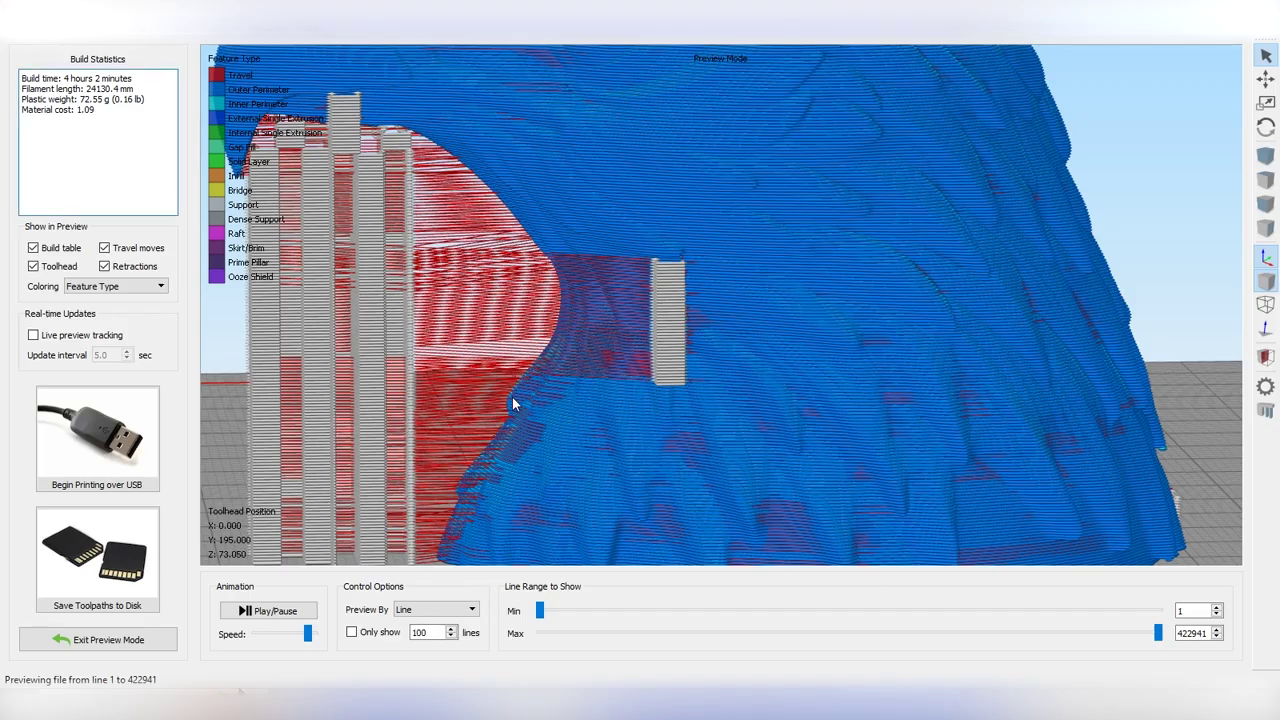
In the slicer preview, compare the support columns under the bare beak with those under the beak tip fitted with a thumbtack.
left_click_drag(513, 403, 614, 302)
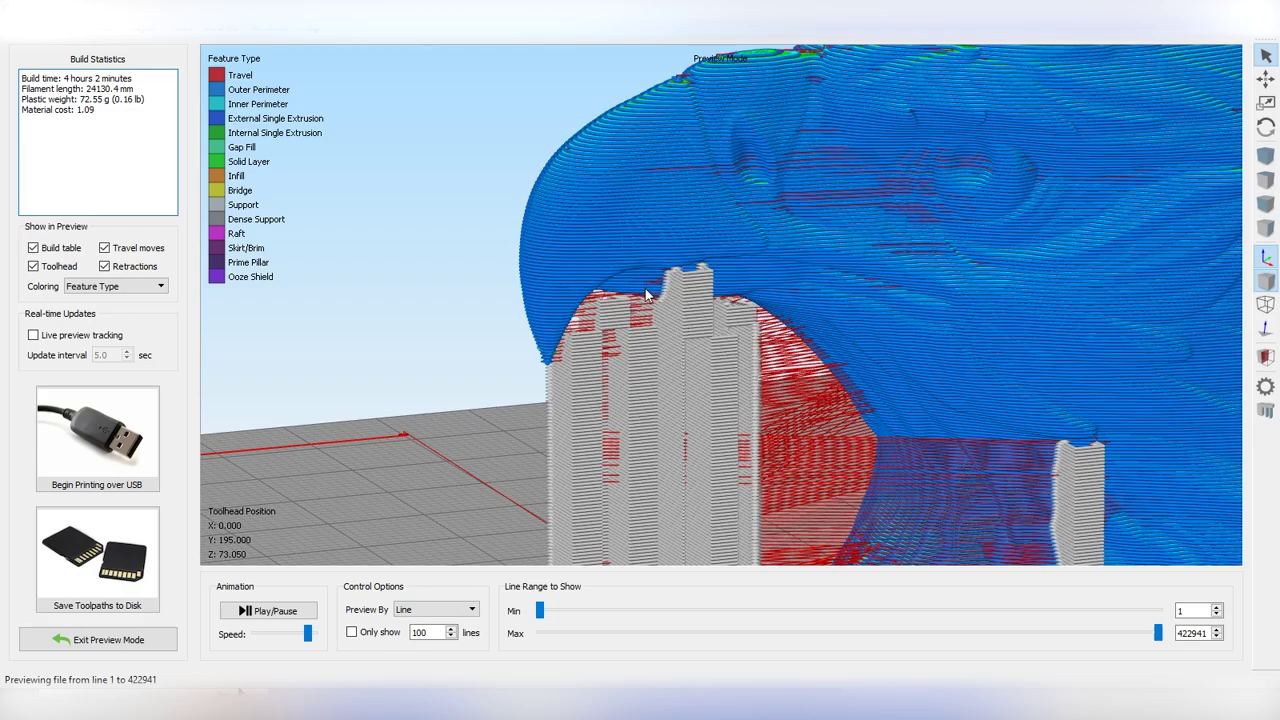
scroll(651, 298, "up", 3)
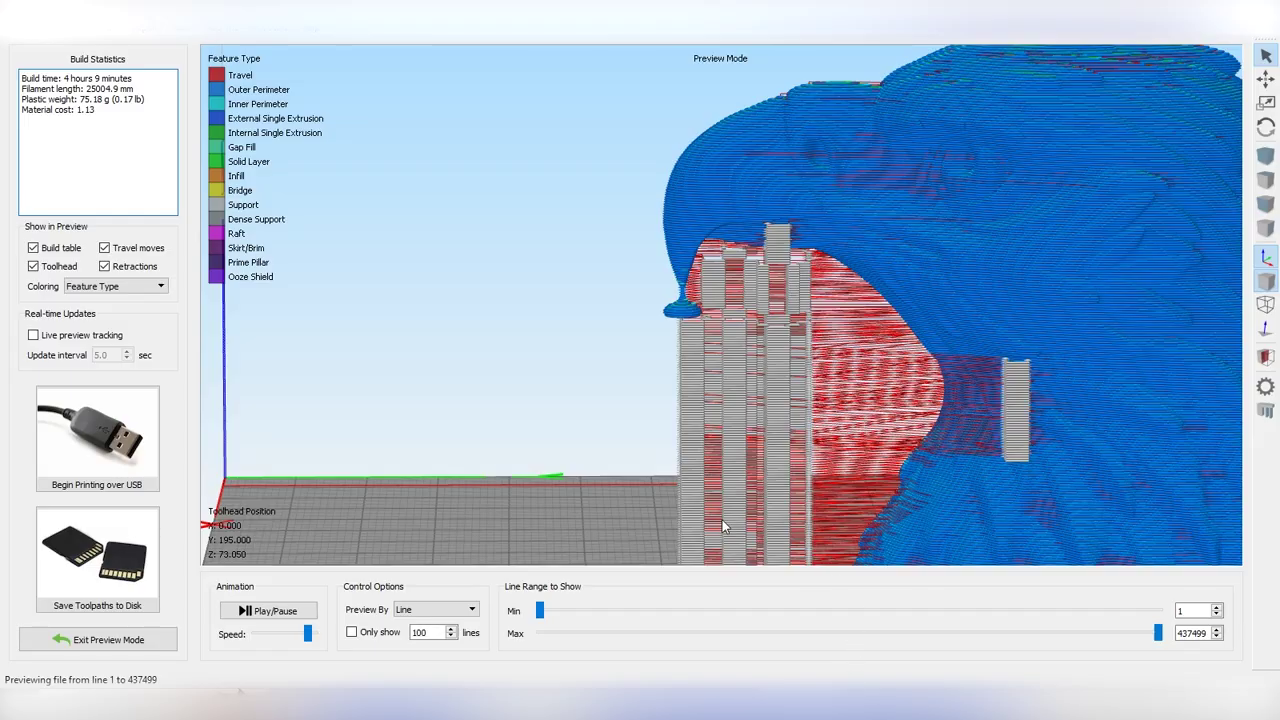
scroll(1155, 91, "up", 3)
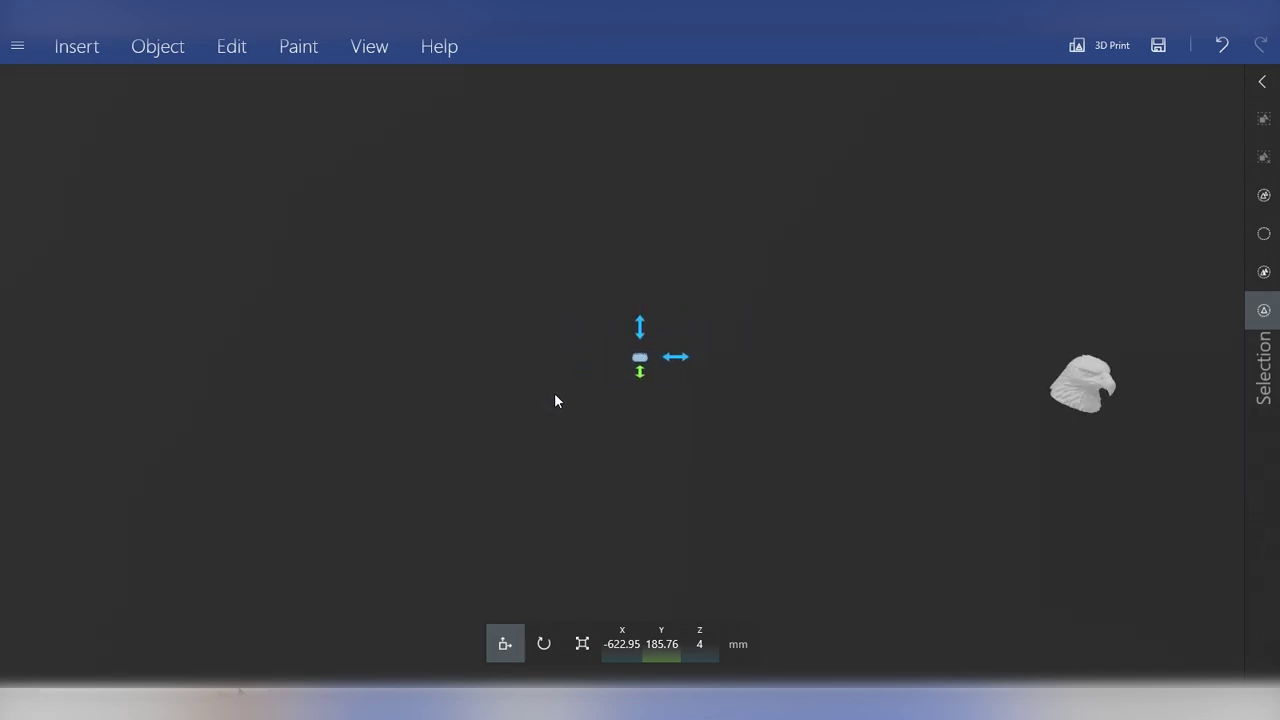
Move the seven-pin comb-shaped thumbtack next to the eagle head, to about X 31.75 mm and Y -36.39 mm.
left_click_drag(614, 362, 865, 425)
right_click_drag(950, 420, 906, 415)
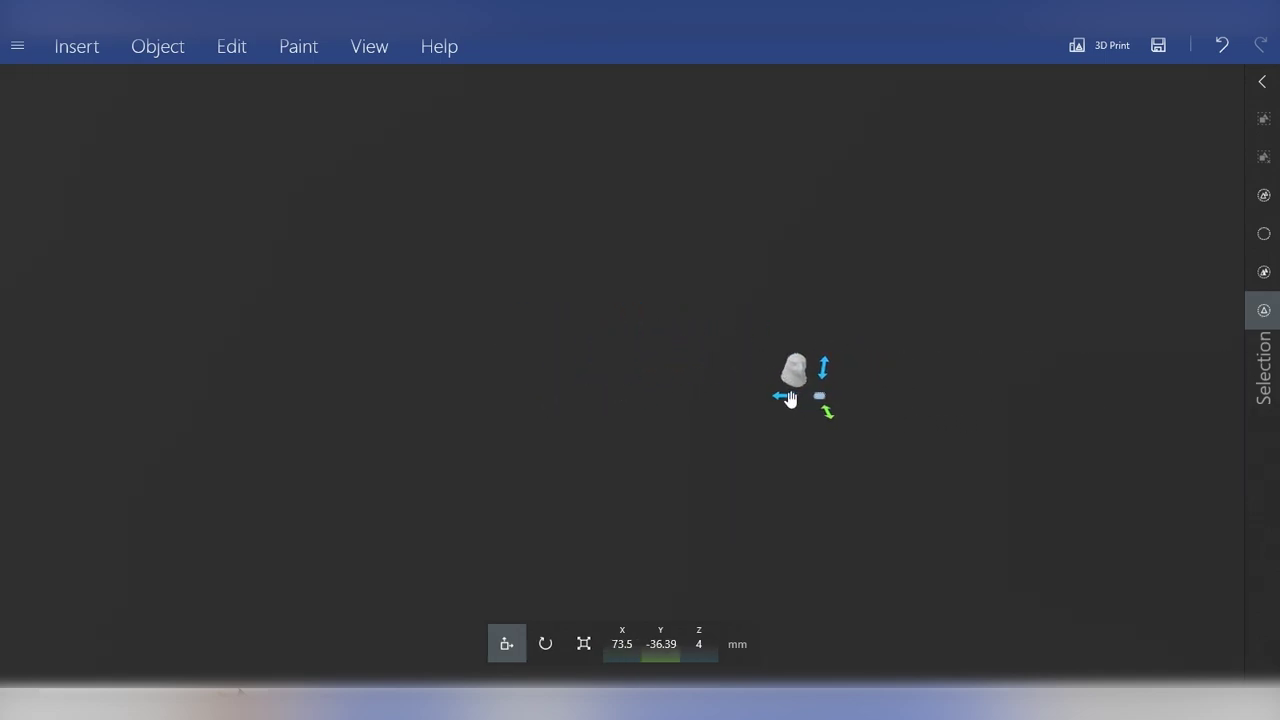
left_click_drag(790, 399, 763, 398)
scroll(804, 408, "up", 5)
right_click_drag(978, 438, 868, 436)
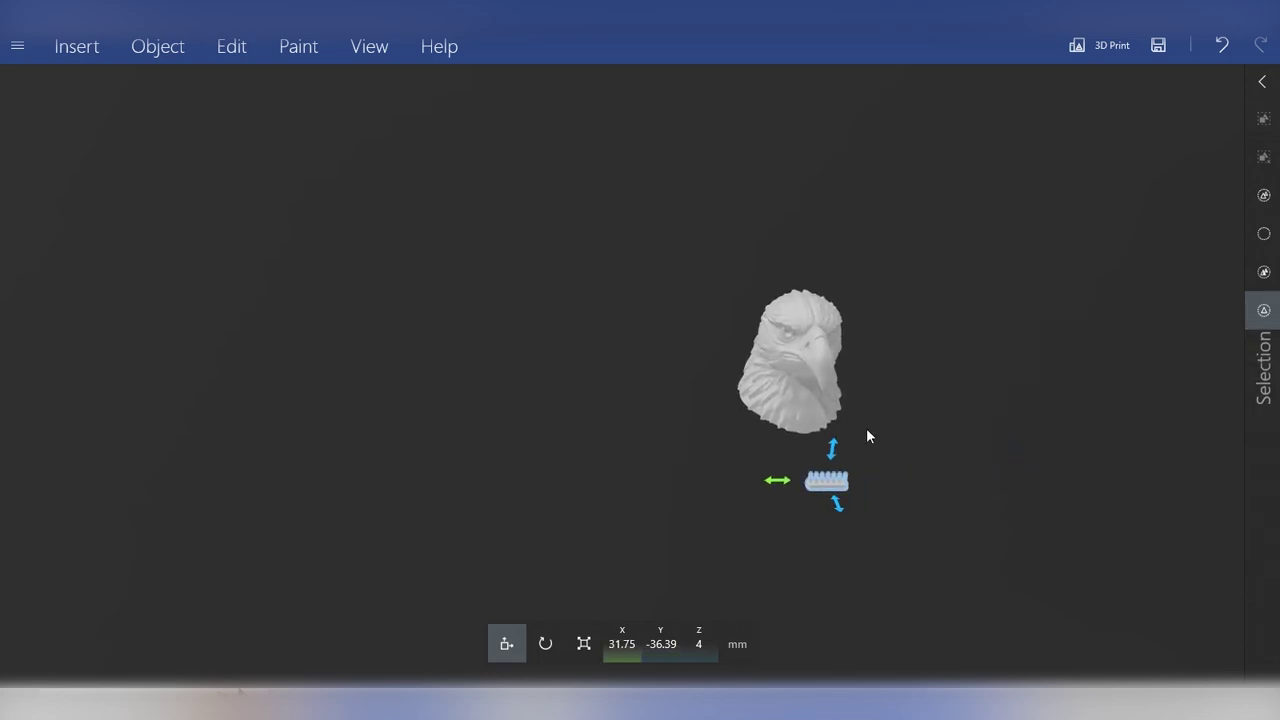
Rotate the comb-shaped thumbtack about its vertical axis so its row of pins runs along the beak's length.
left_click_drag(868, 436, 469, 559)
left_click(545, 643)
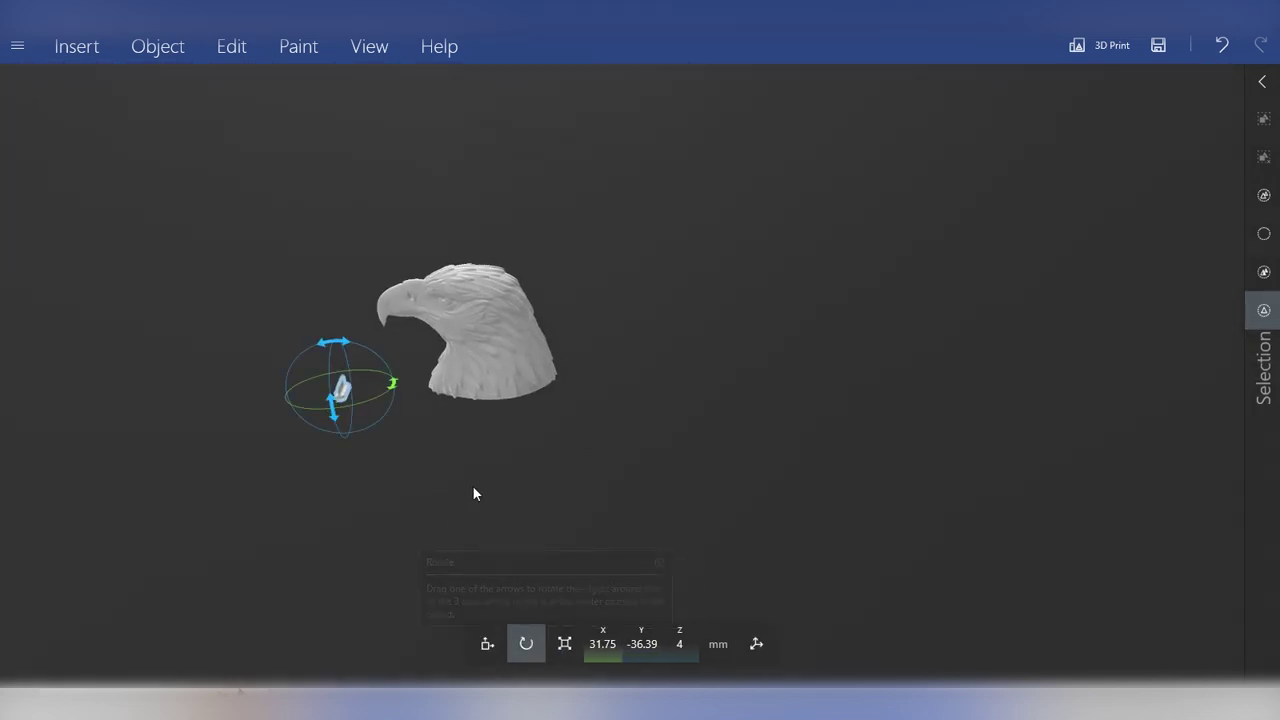
left_click_drag(388, 394, 378, 352)
left_click(477, 653)
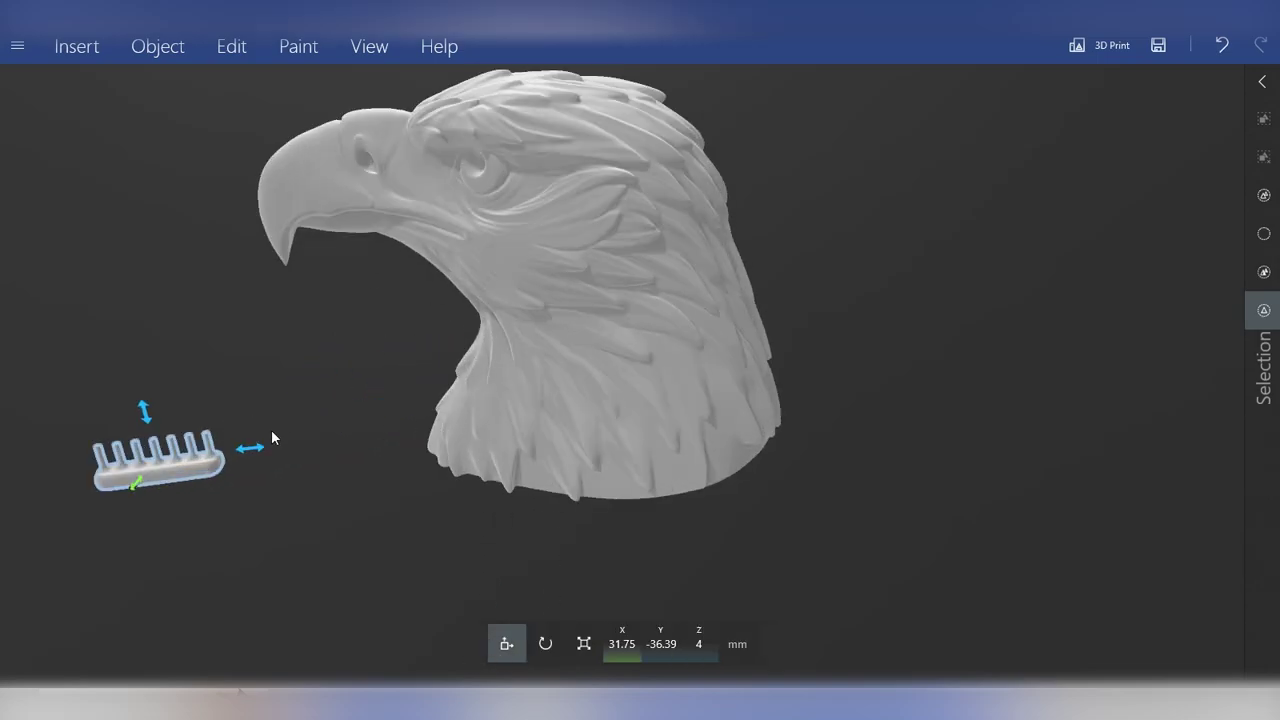
Move the comb-shaped thumbtack under the beak, to about Y 0.76 mm and Z 40.22 mm, and scale it to about 16.09 x 4.83 x 6.44 mm.
left_click_drag(260, 446, 449, 434)
left_click_drag(360, 386, 355, 207)
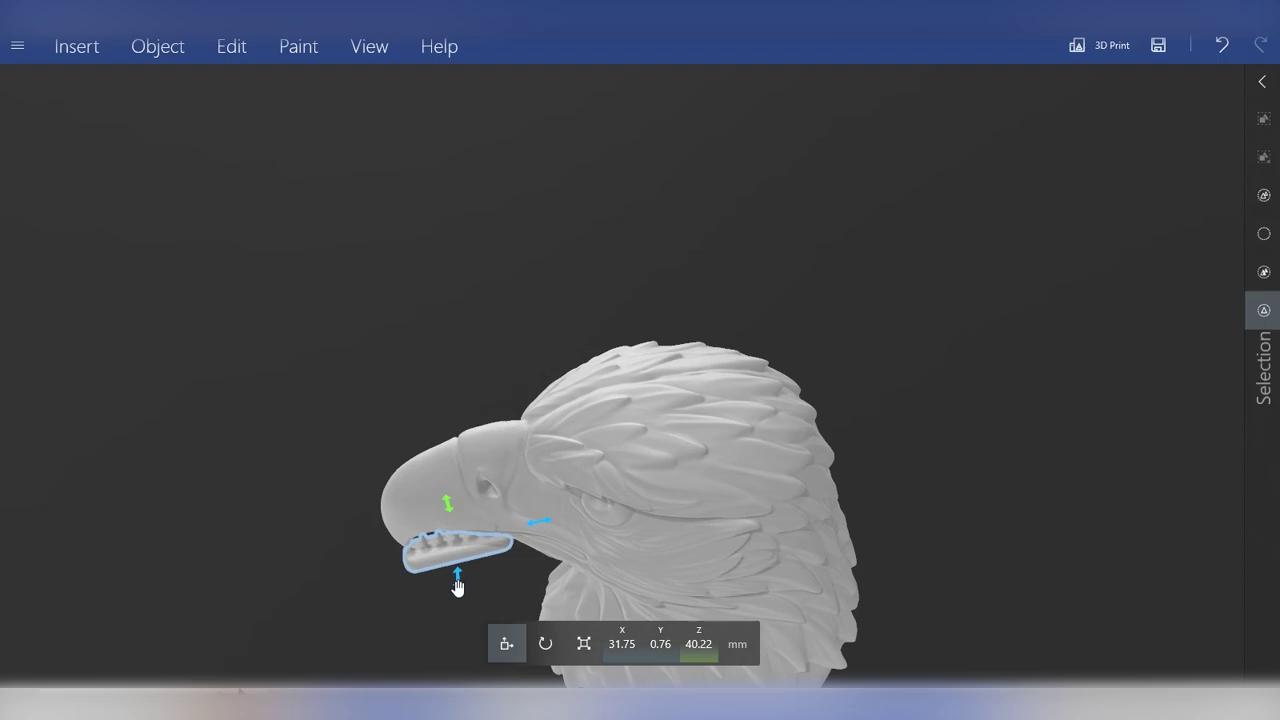
left_click(584, 643)
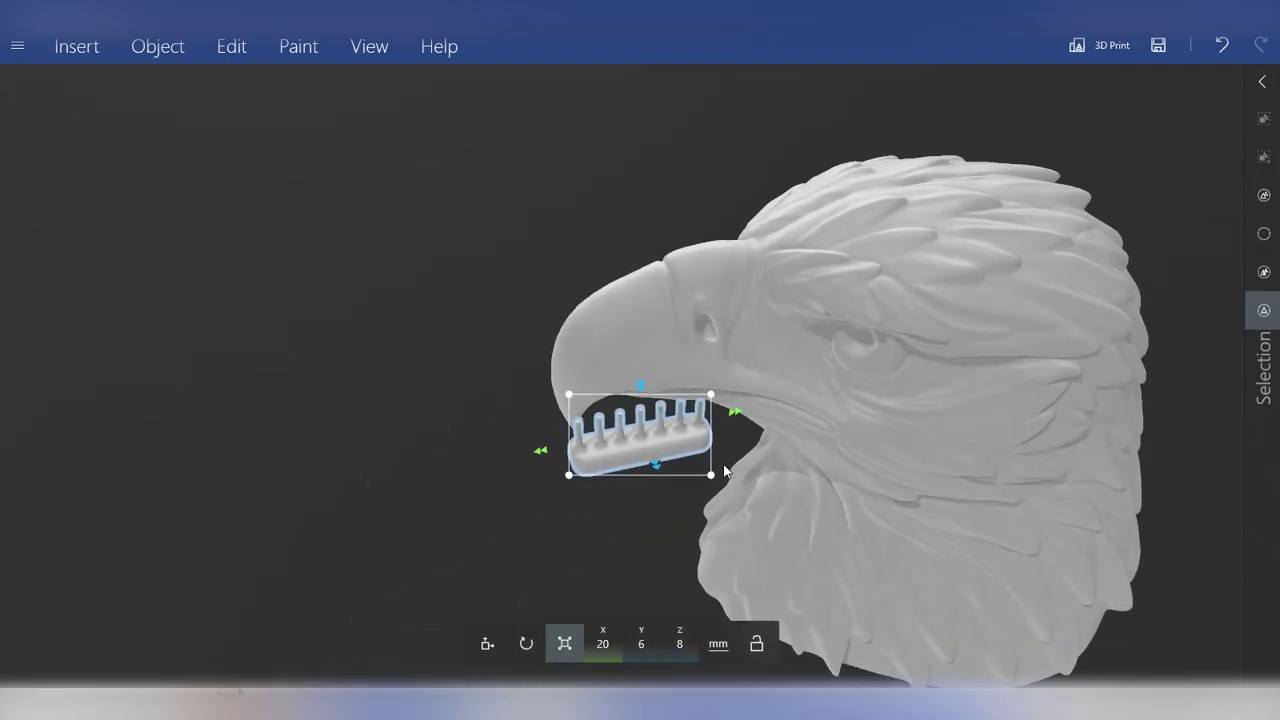
mouse_move(725, 472)
left_mouse_down()
mouse_move(668, 455)
mouse_move(700, 470)
left_mouse_up()
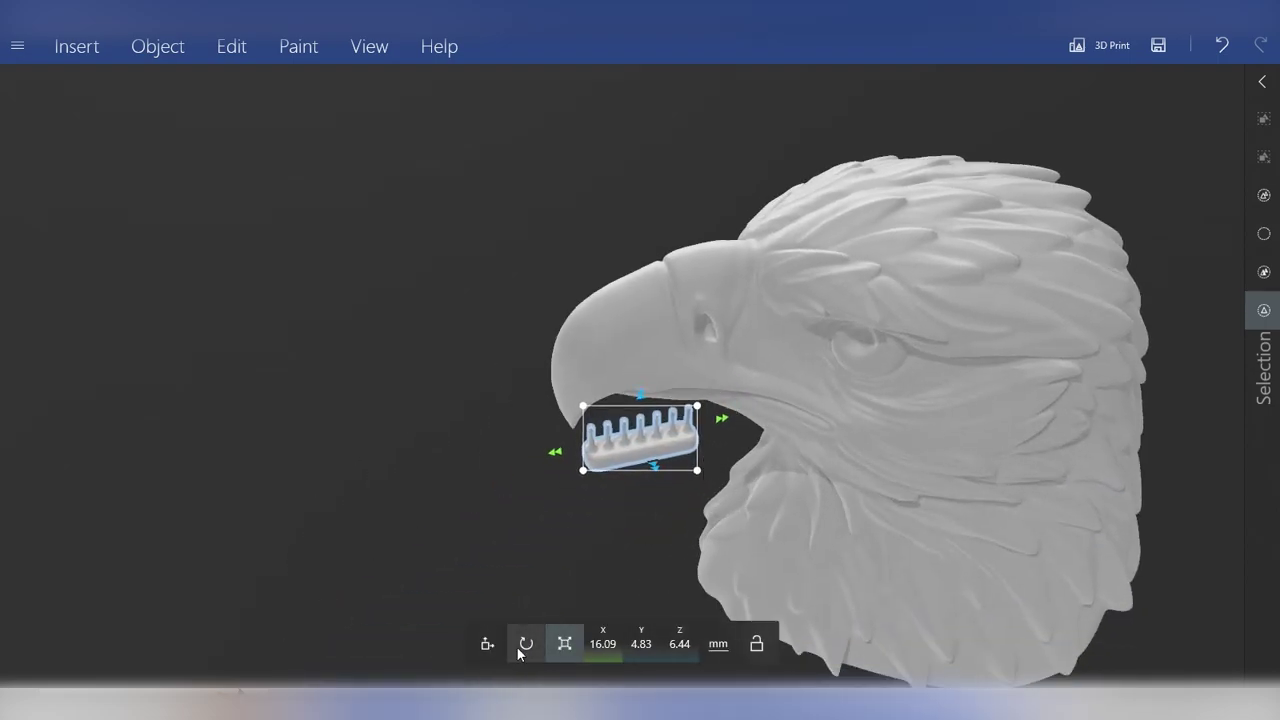
Shift the scaled comb-shaped thumbtack back from the beak tip to about Y 3.24 mm and rotate it to a yaw of 80 degrees.
left_click(490, 645)
left_click_drag(556, 455, 576, 451)
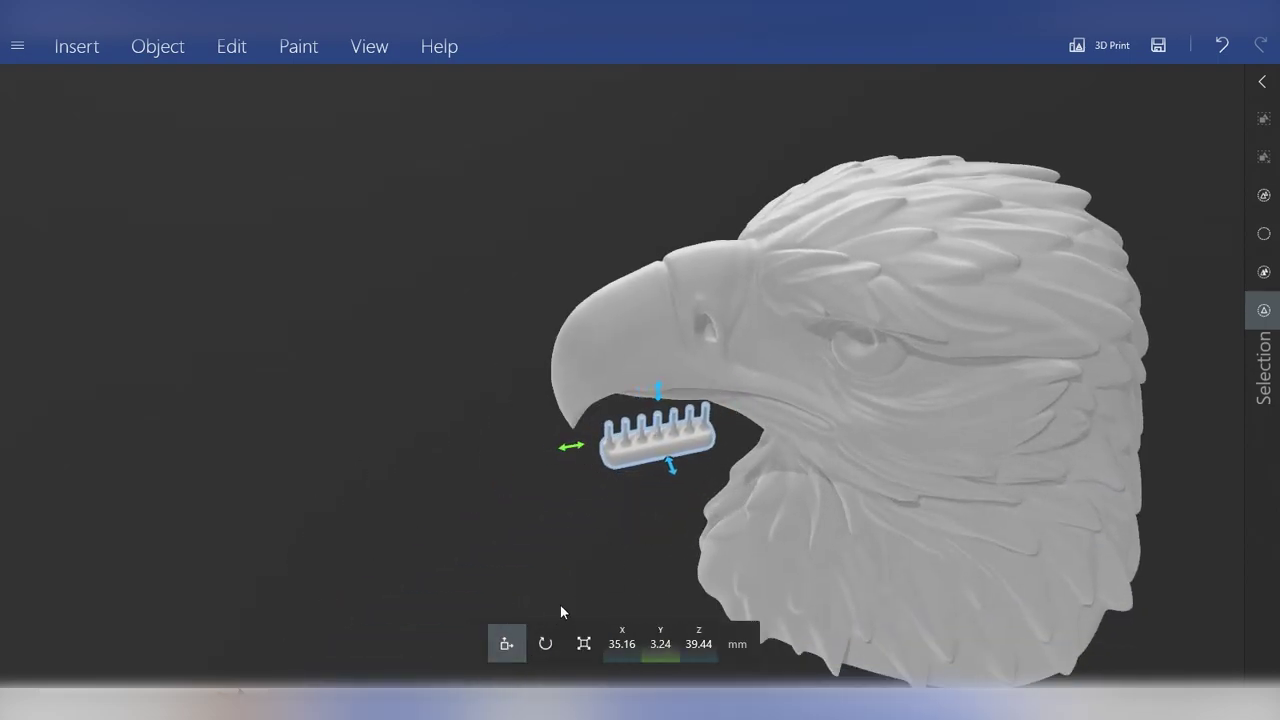
left_click(545, 643)
left_click_drag(687, 480, 673, 482)
left_click_drag(673, 542, 693, 378)
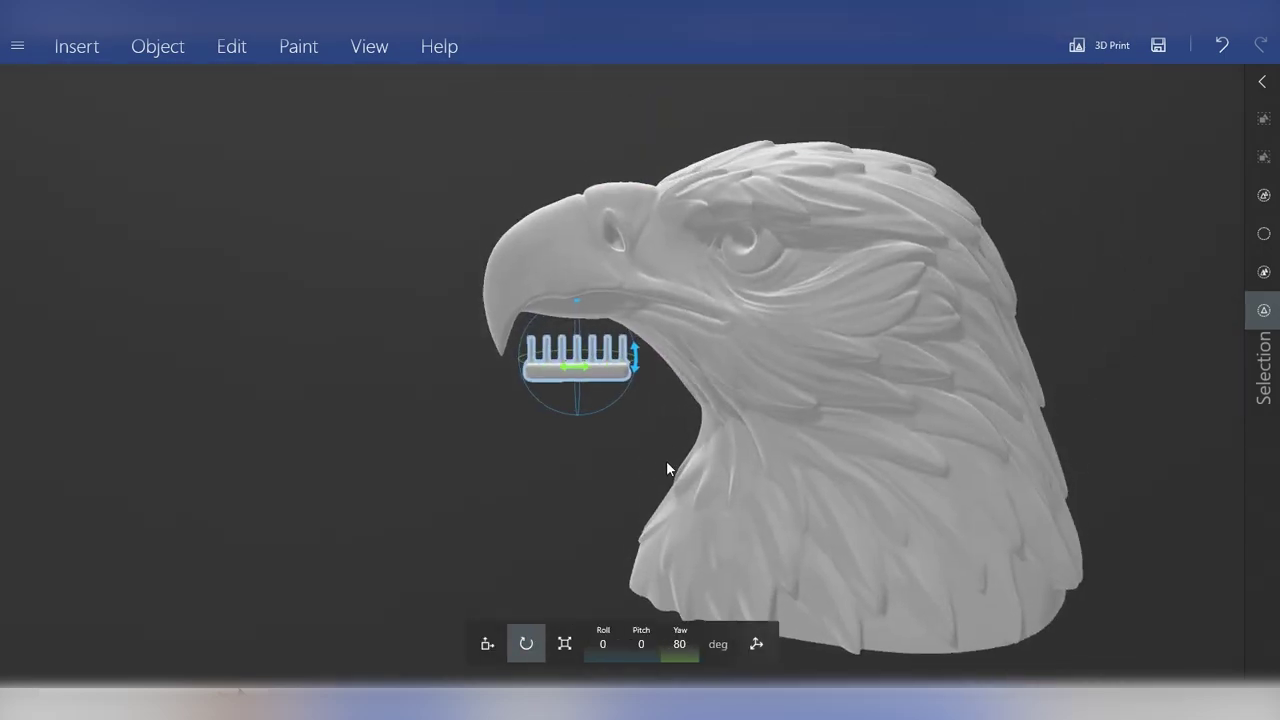
Raise the comb-shaped thumbtack to about Z 43.94 mm against the beak's underside and shift it sideways to about X 33.96 mm.
left_click(487, 643)
left_click_drag(576, 355, 576, 328)
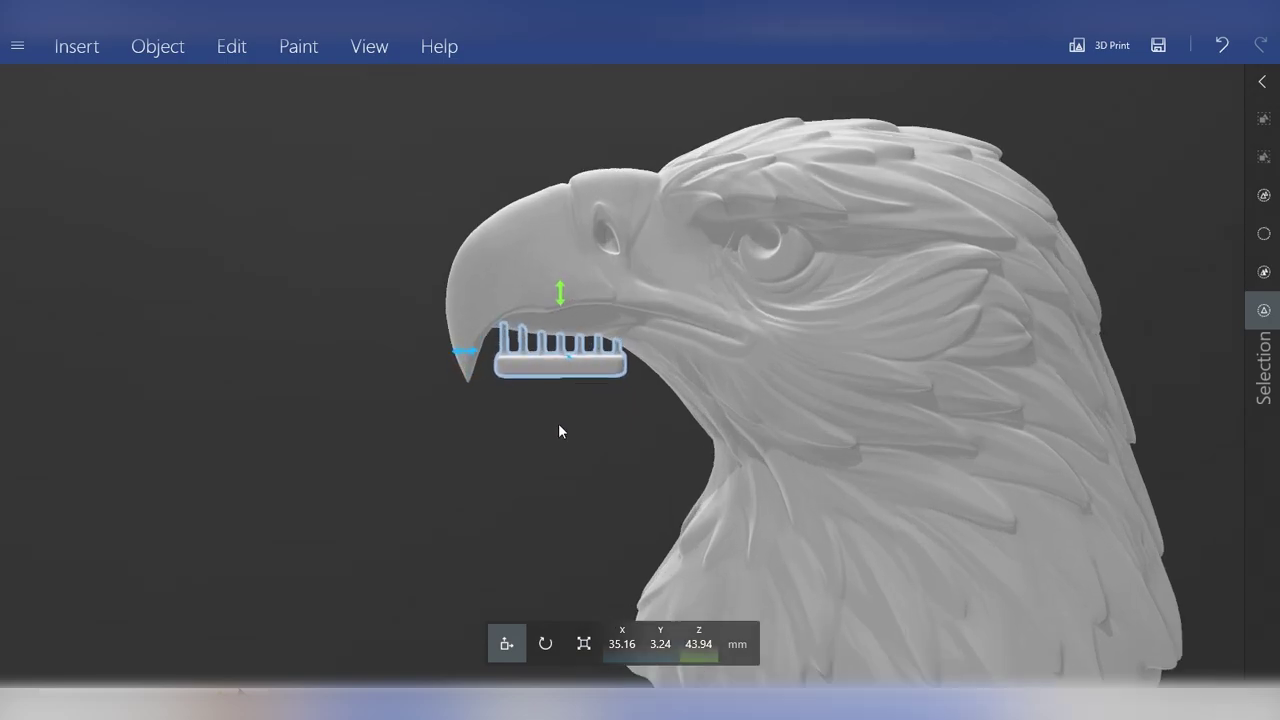
left_click(545, 643)
left_click_drag(549, 457, 757, 418)
left_click(491, 646)
left_click_drag(722, 489, 546, 479)
right_click_drag(547, 479, 553, 525)
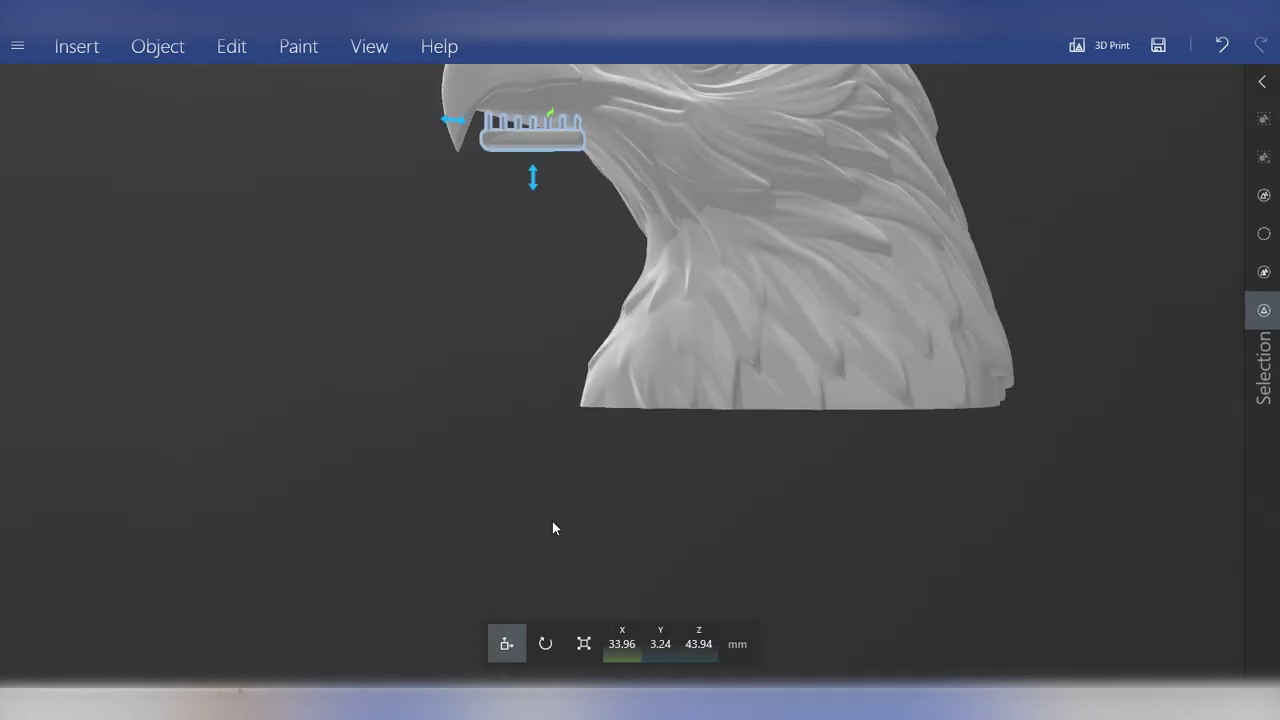
Move the comb-shaped thumbtack toward the beak tip, to about Y 2.09 mm.
right_click_drag(580, 415, 591, 500)
scroll(551, 421, "up", 3)
right_click_drag(551, 421, 586, 528)
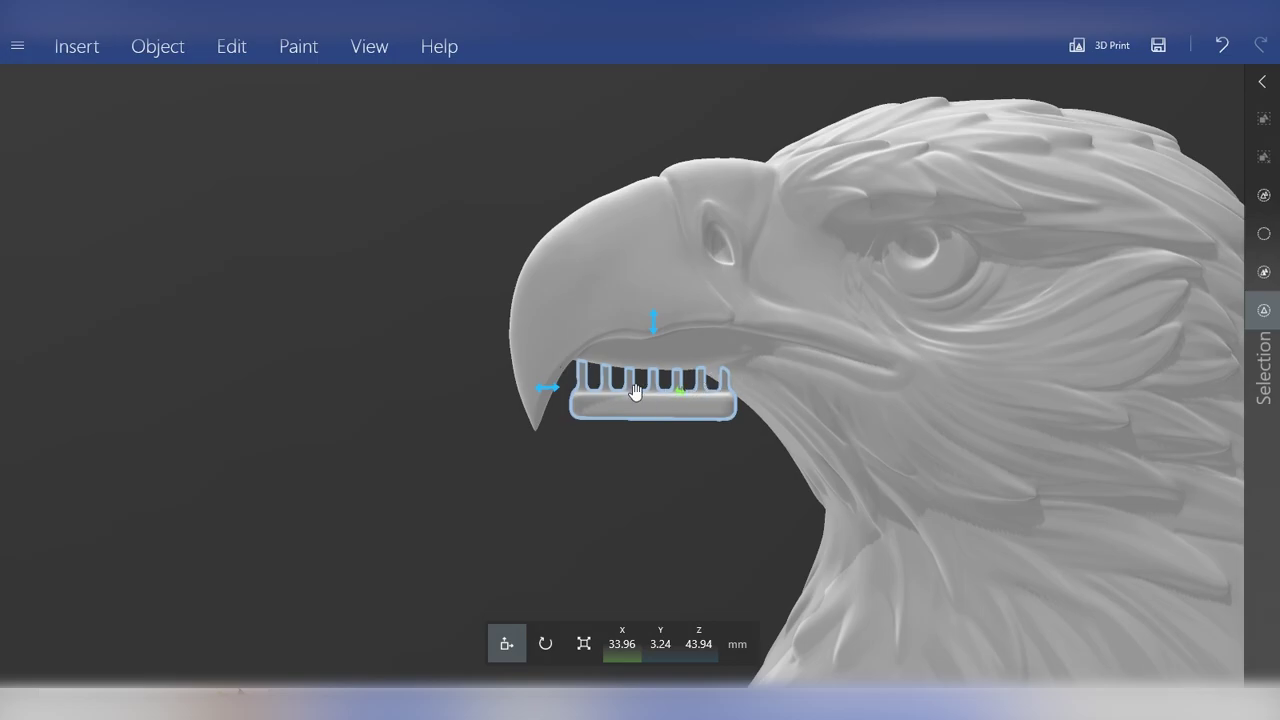
left_click_drag(549, 387, 537, 391)
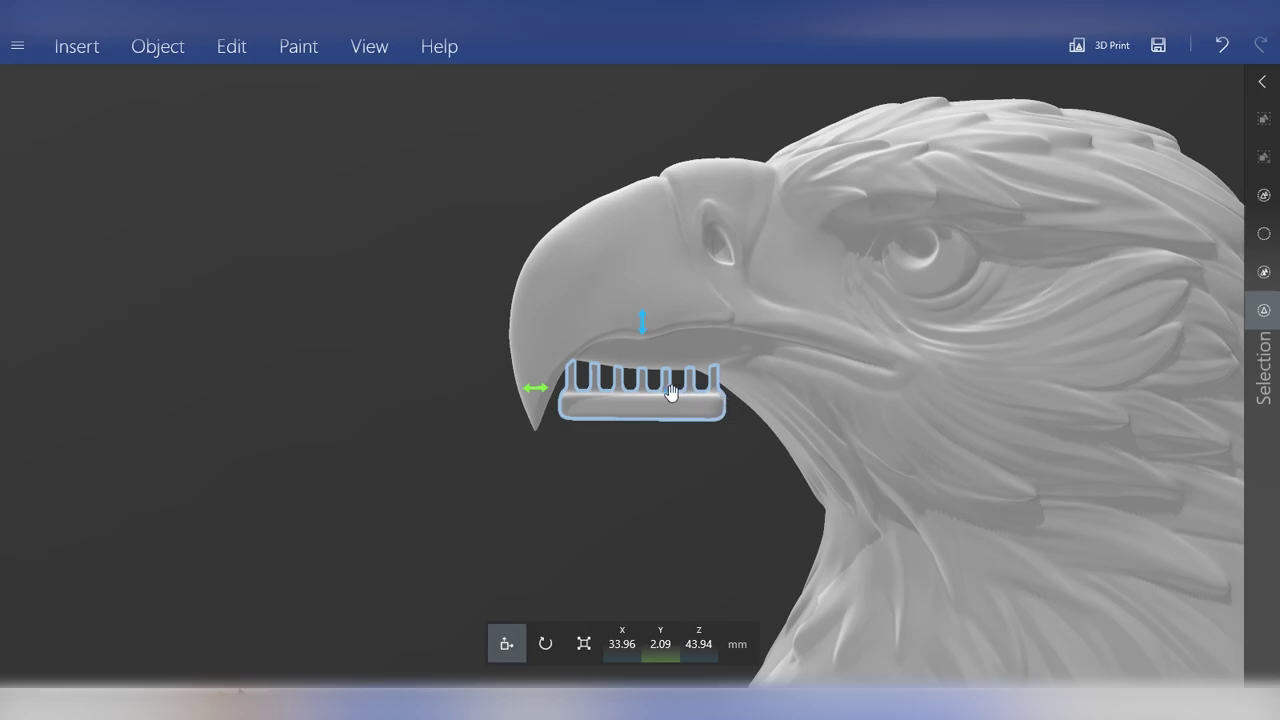
scroll(671, 393, "up", 2)
left_click_drag(756, 405, 713, 438)
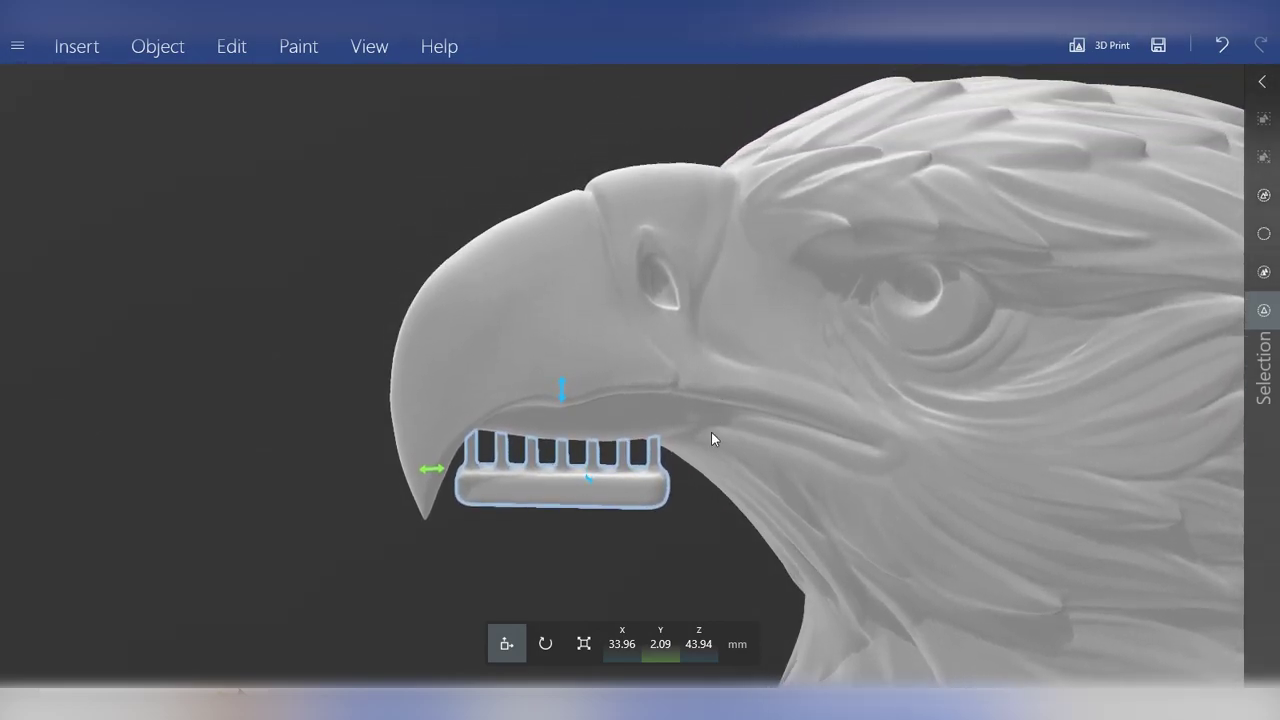
right_click_drag(537, 477, 537, 436)
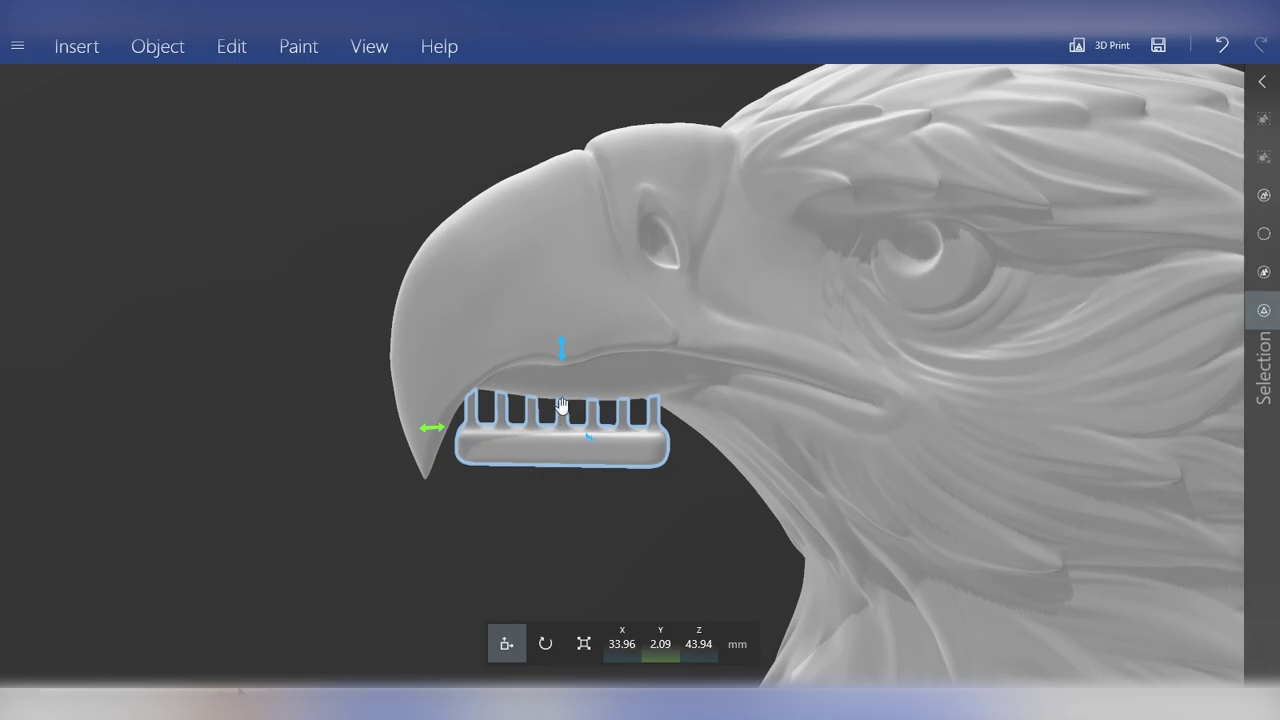
Lower the comb-shaped thumbtack clear of the beak to about Z 36.22 mm, and raise it again to about Z 43.28 mm.
left_click_drag(562, 405, 557, 490)
scroll(562, 490, "down", 3)
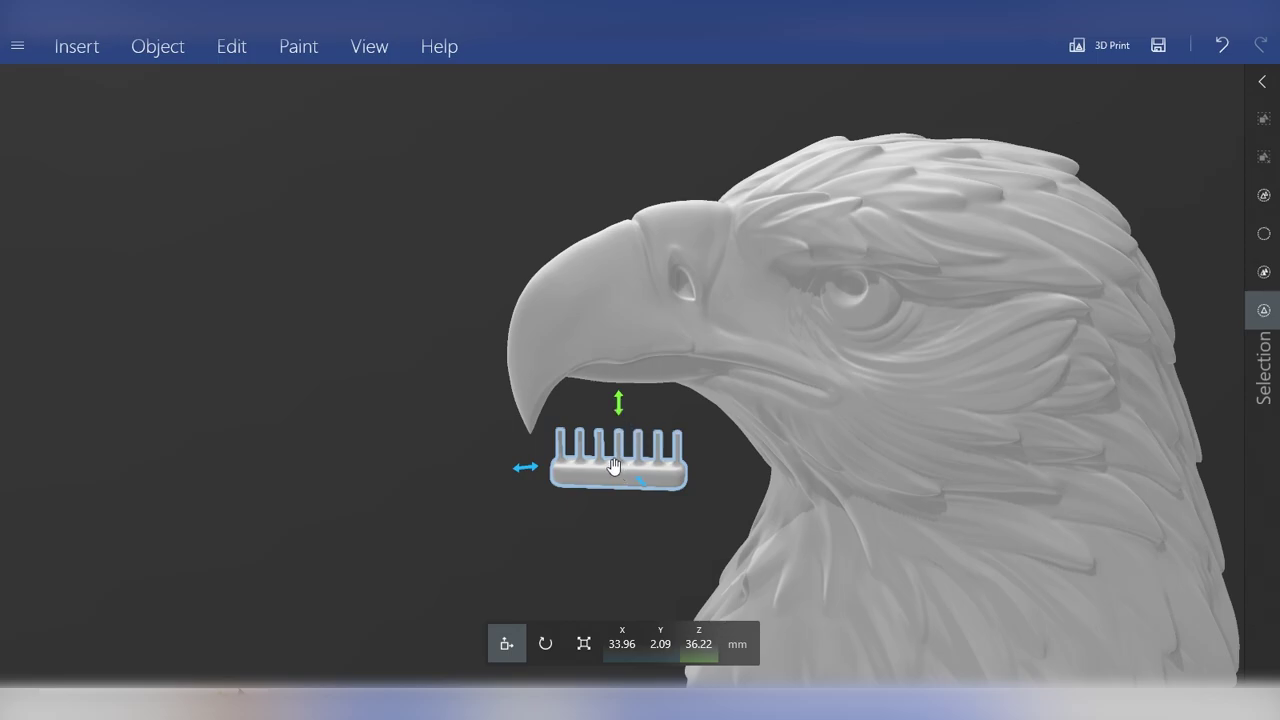
scroll(614, 466, "up", 3)
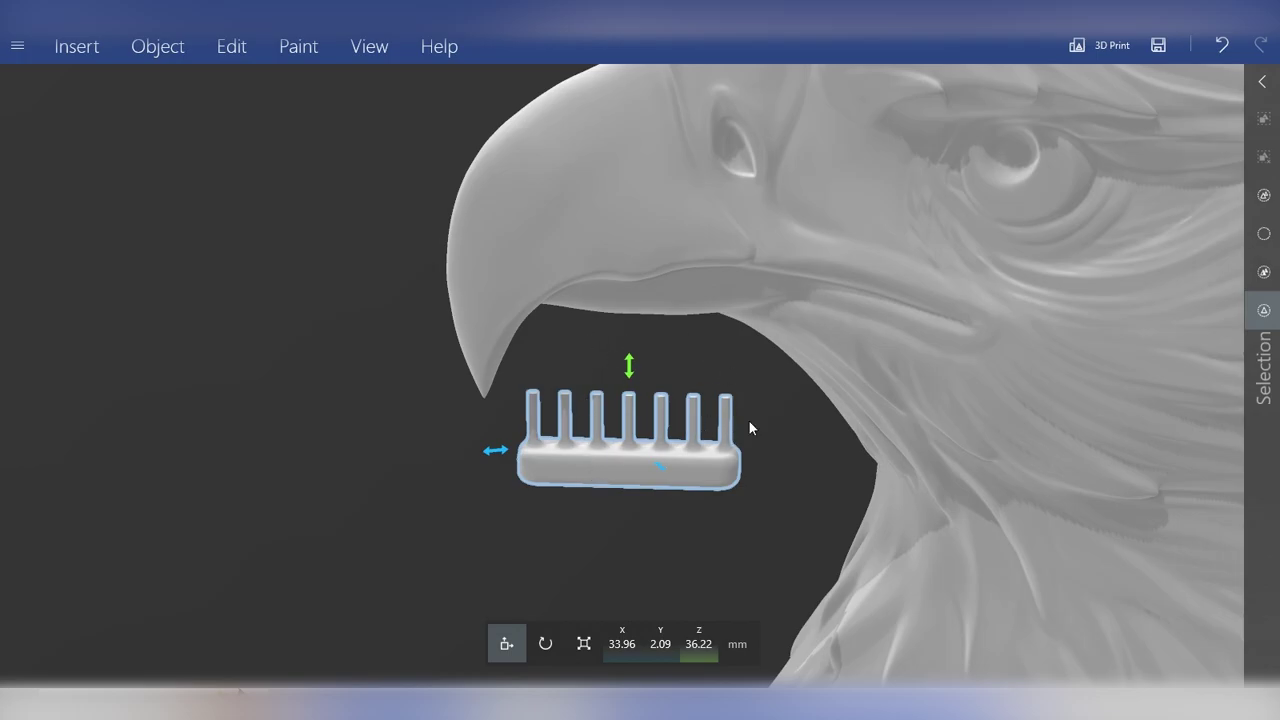
left_click_drag(630, 373, 640, 270)
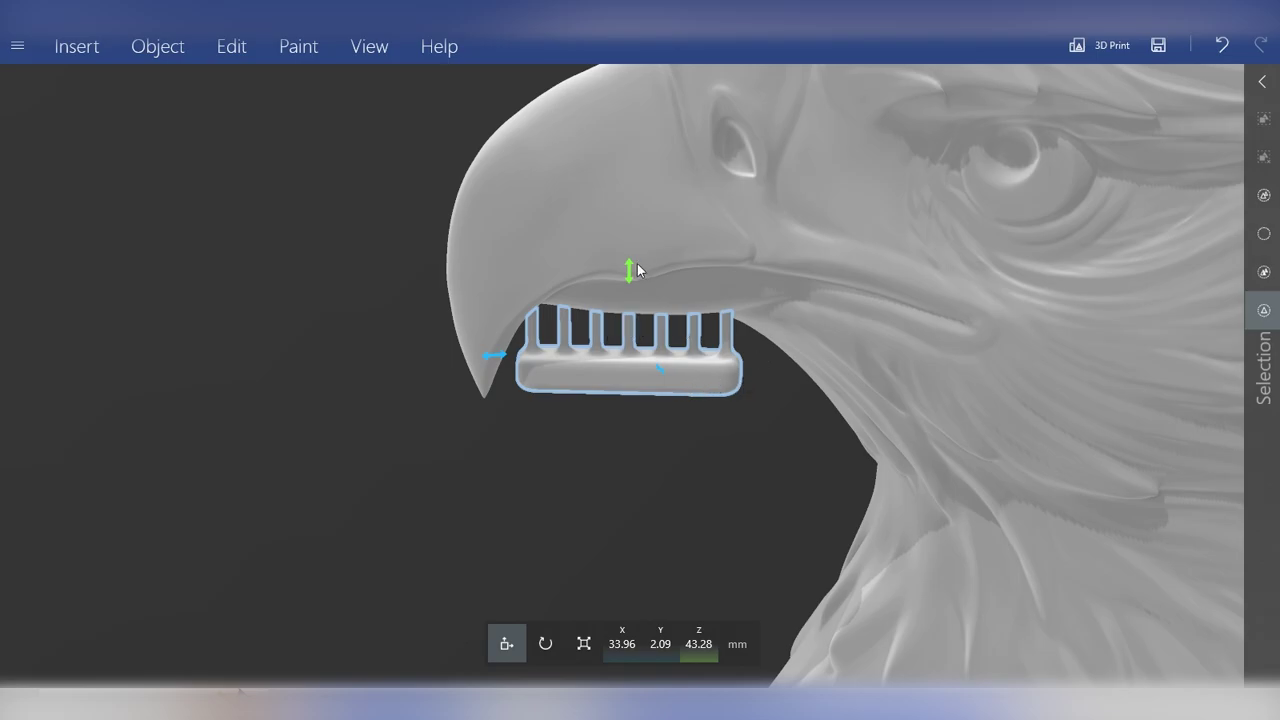
Lower the comb-shaped thumbtack away from the beak's underside once more.
left_click_drag(632, 277, 629, 352)
scroll(620, 440, "down", 5)
left_click_drag(662, 443, 630, 443)
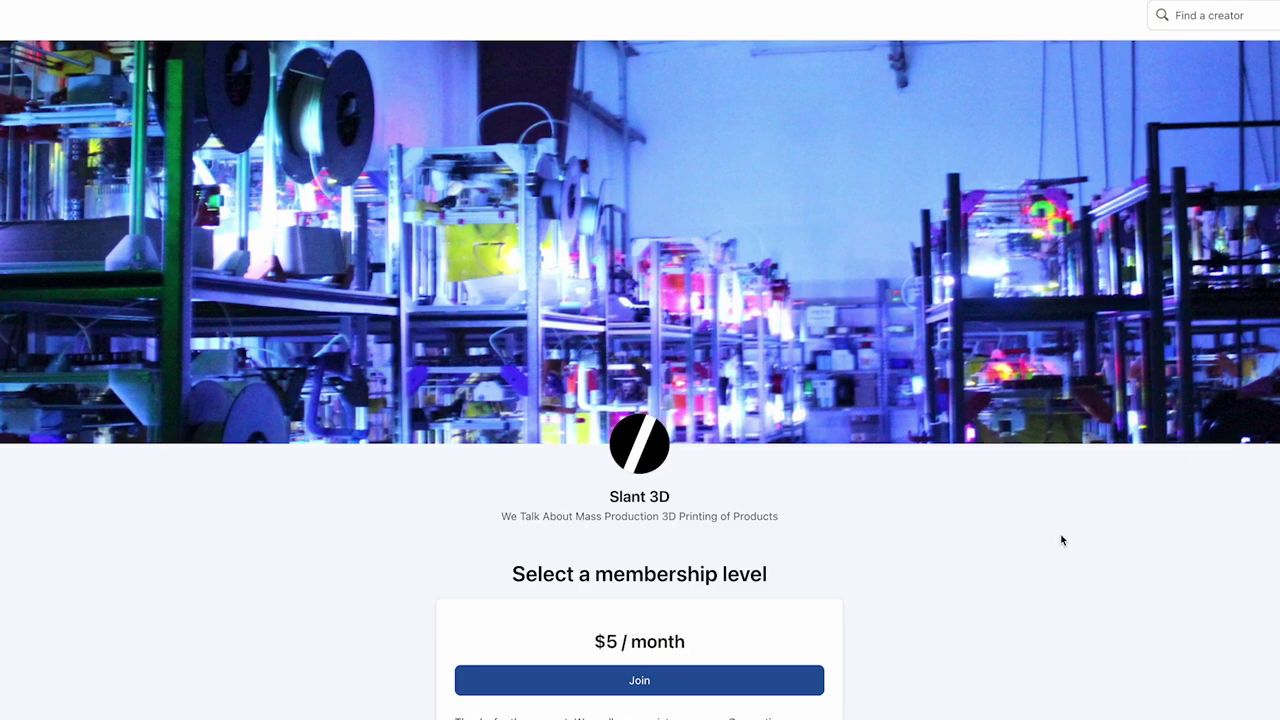
On Slant 3D's Patreon page, look through the $5 membership level, the About section and the recent posts.
scroll(1062, 540, "down", 2)
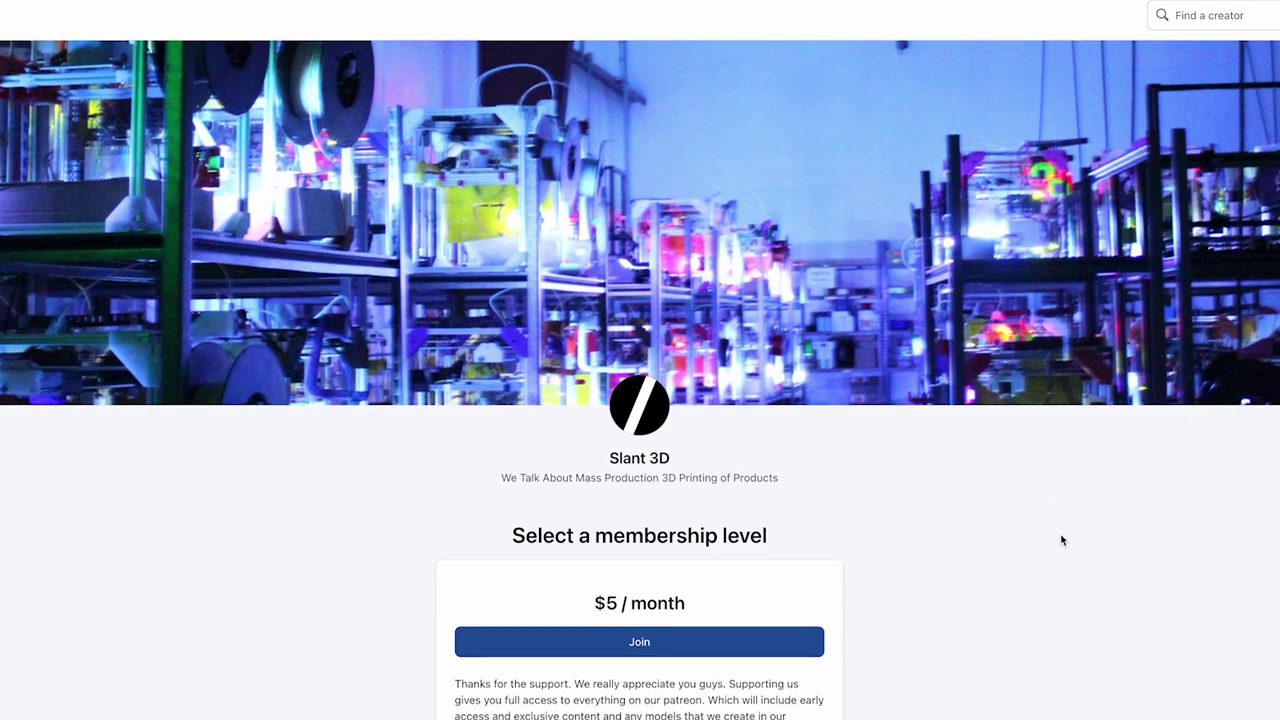
scroll(1062, 540, "down", 2)
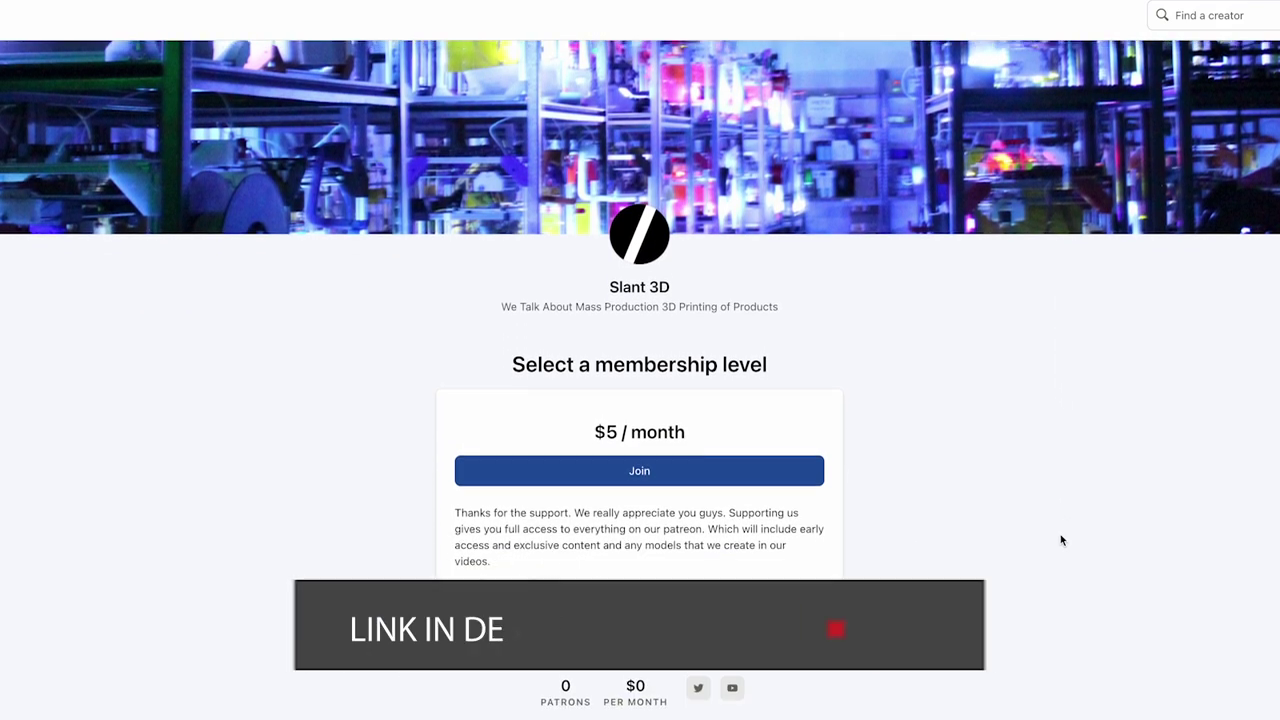
scroll(1062, 540, "down", 3)
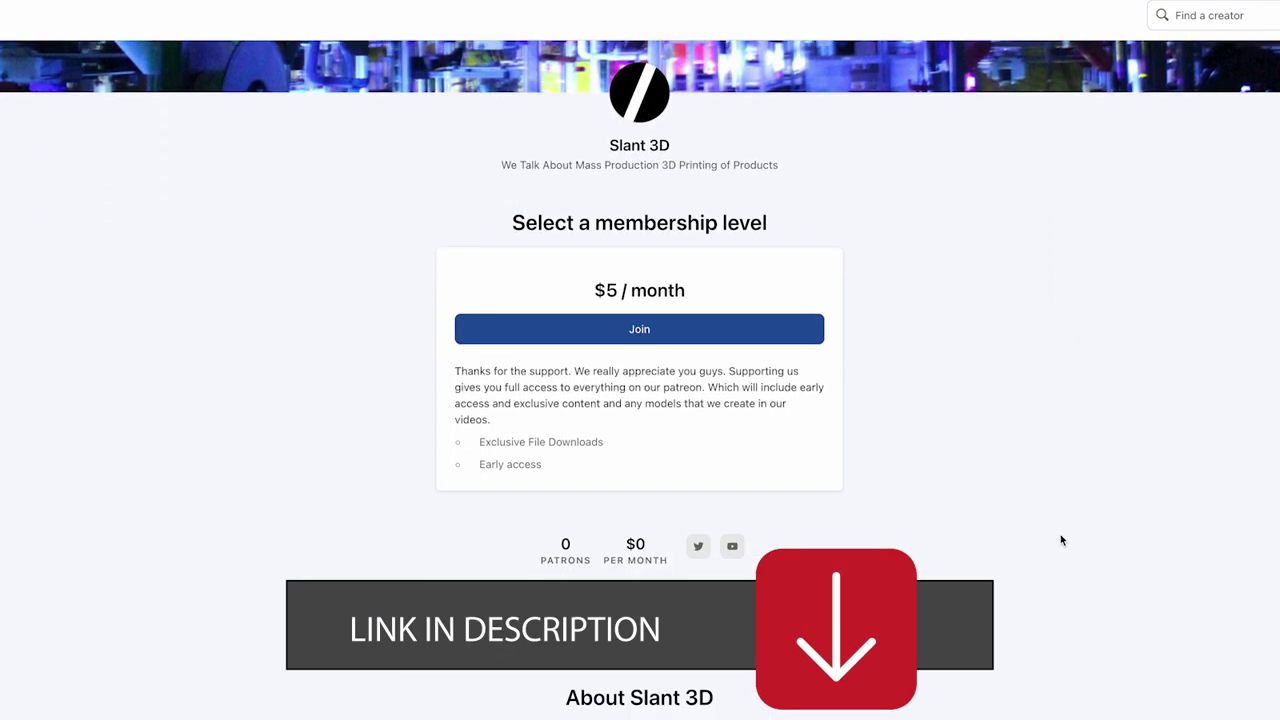
scroll(1062, 540, "down", 3)
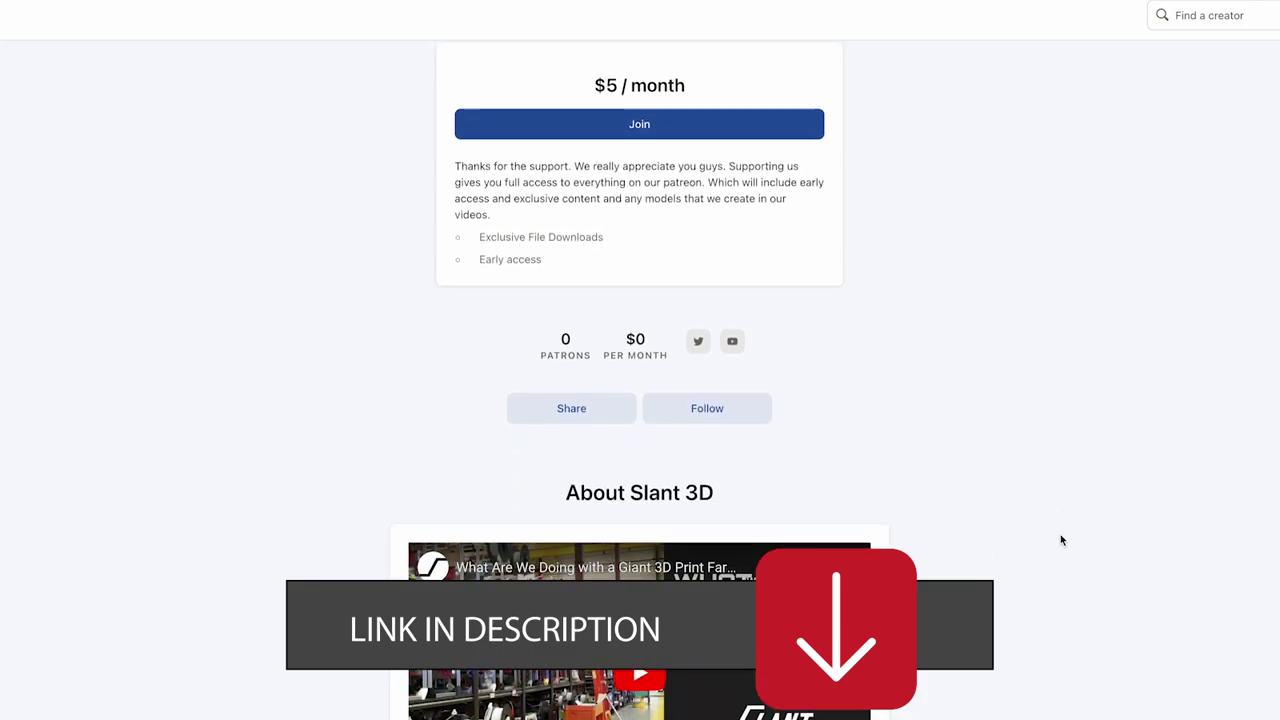
scroll(1062, 540, "down", 4)
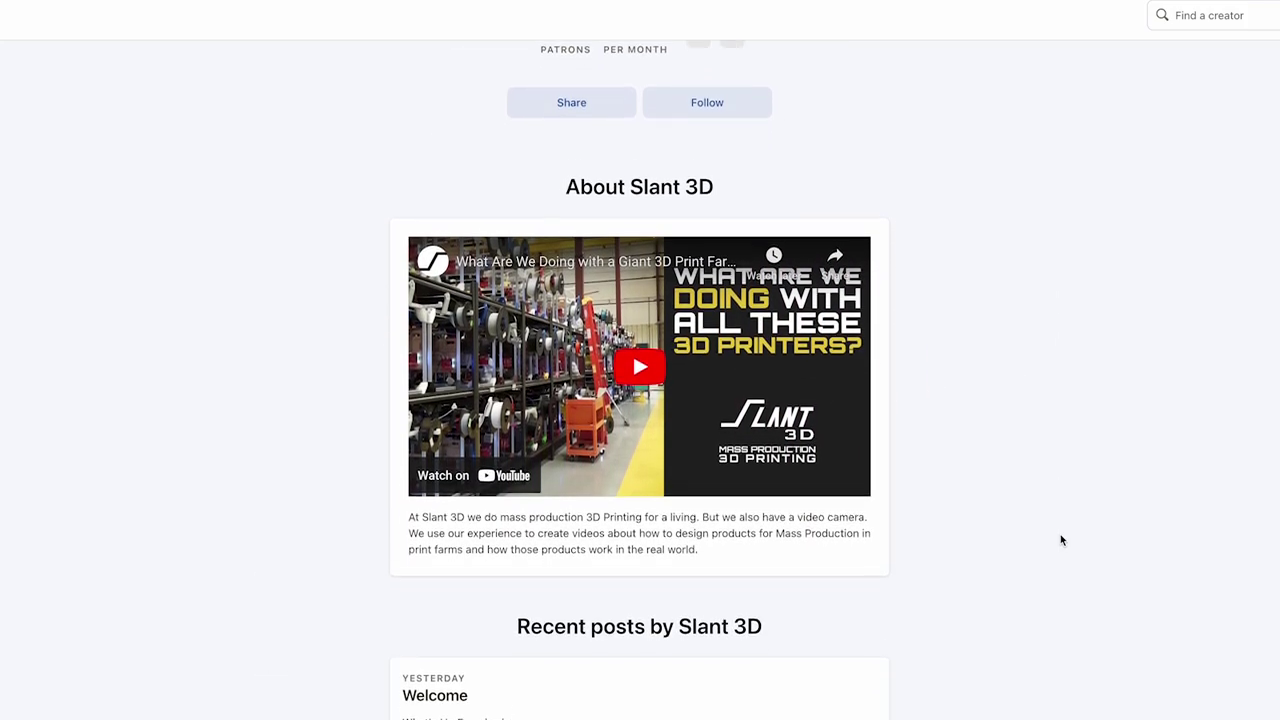
scroll(1062, 540, "down", 2)
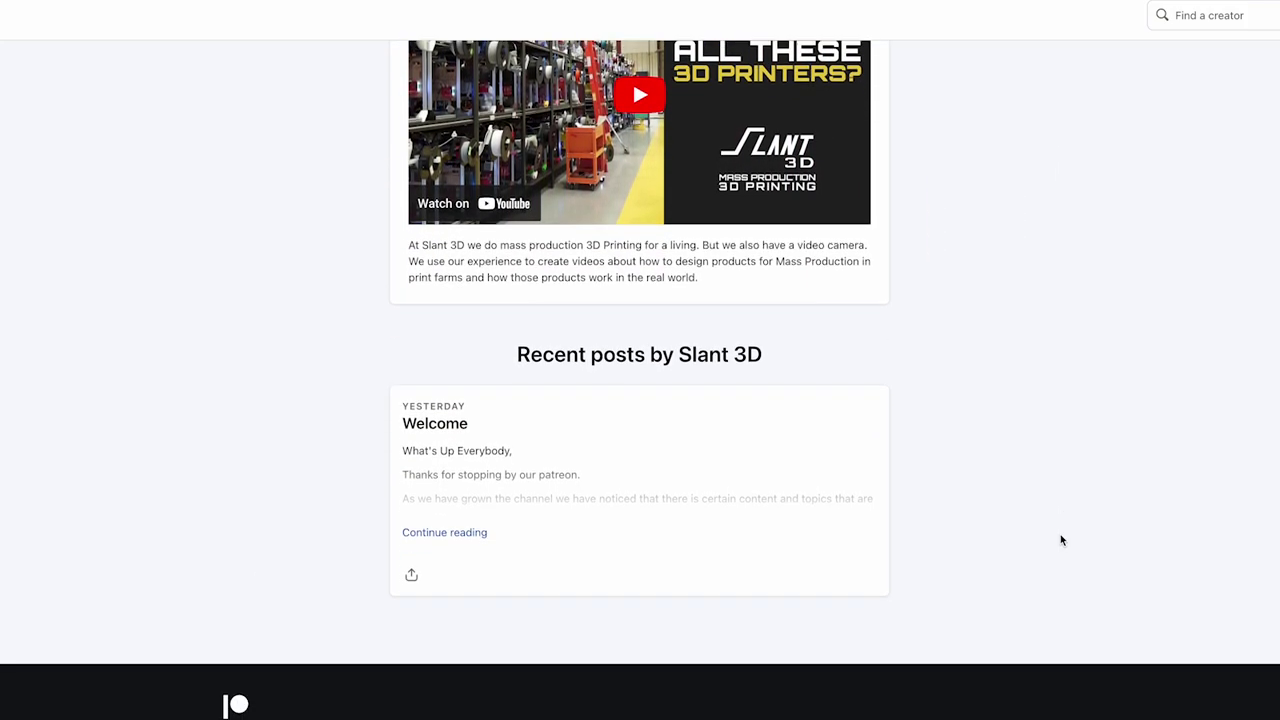